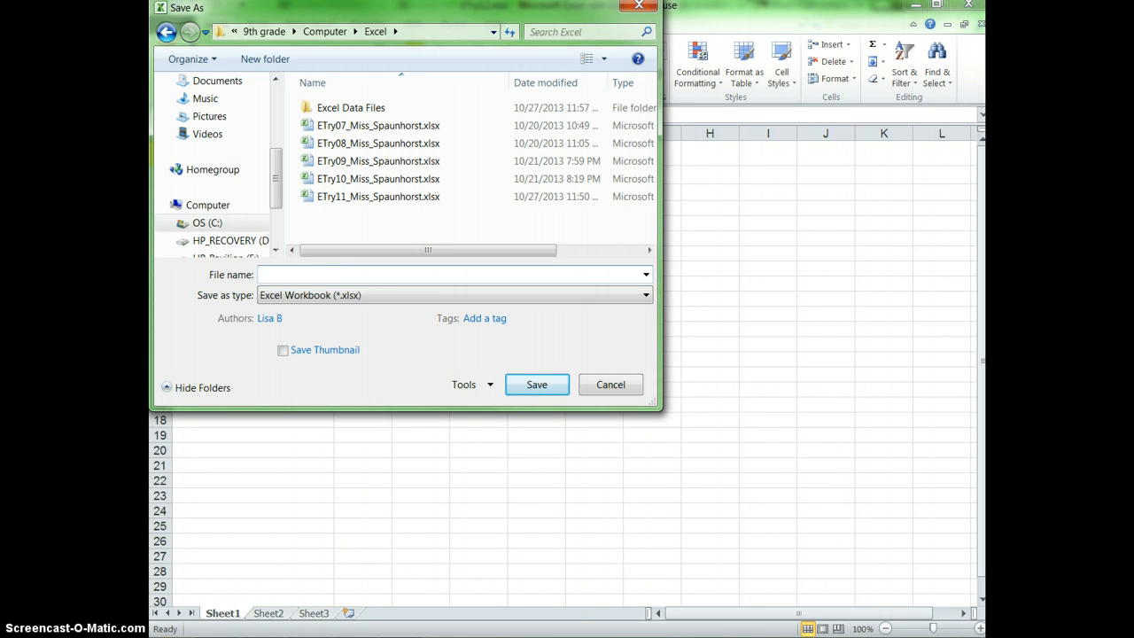
Save the workbook under the ETry12 file name and convert the range A4:E15 into a table with headers
click(542, 386)
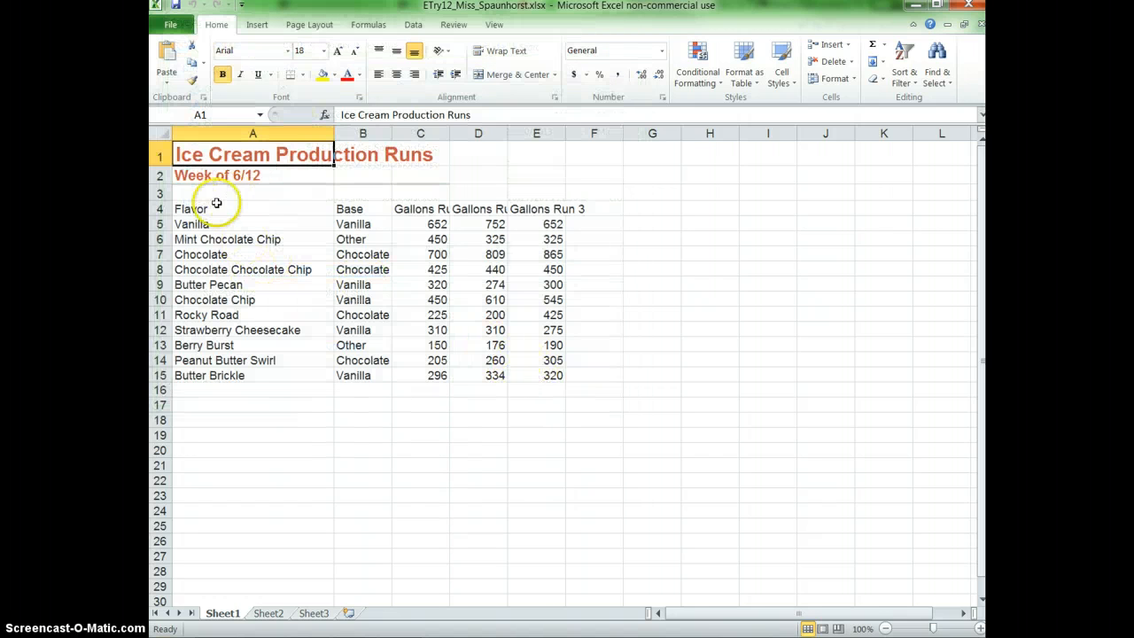
click(286, 245)
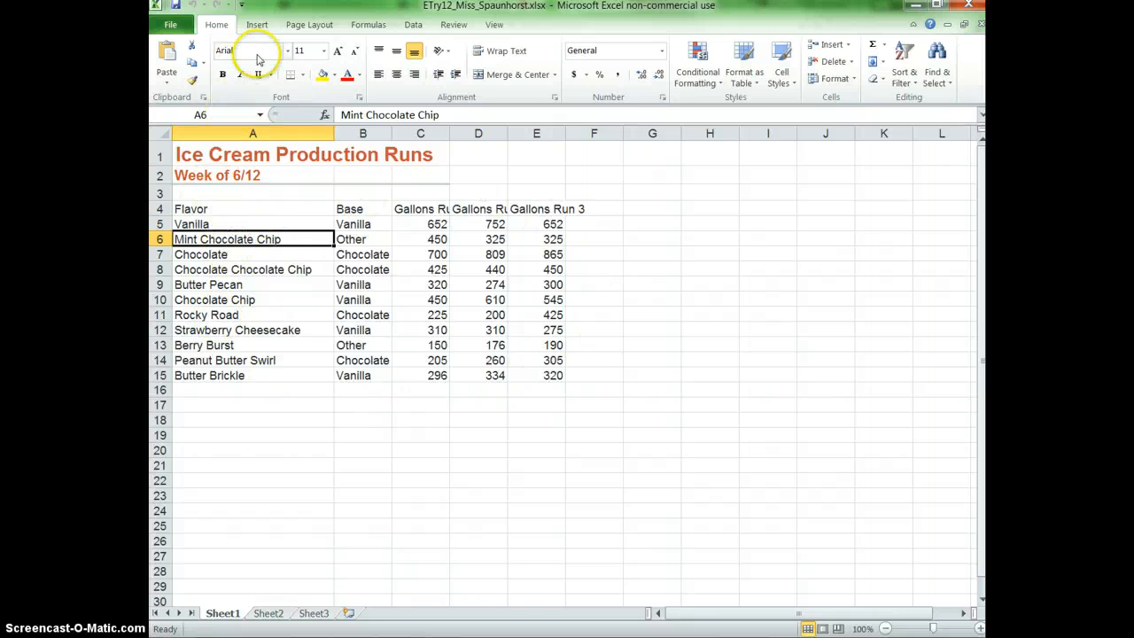
click(259, 24)
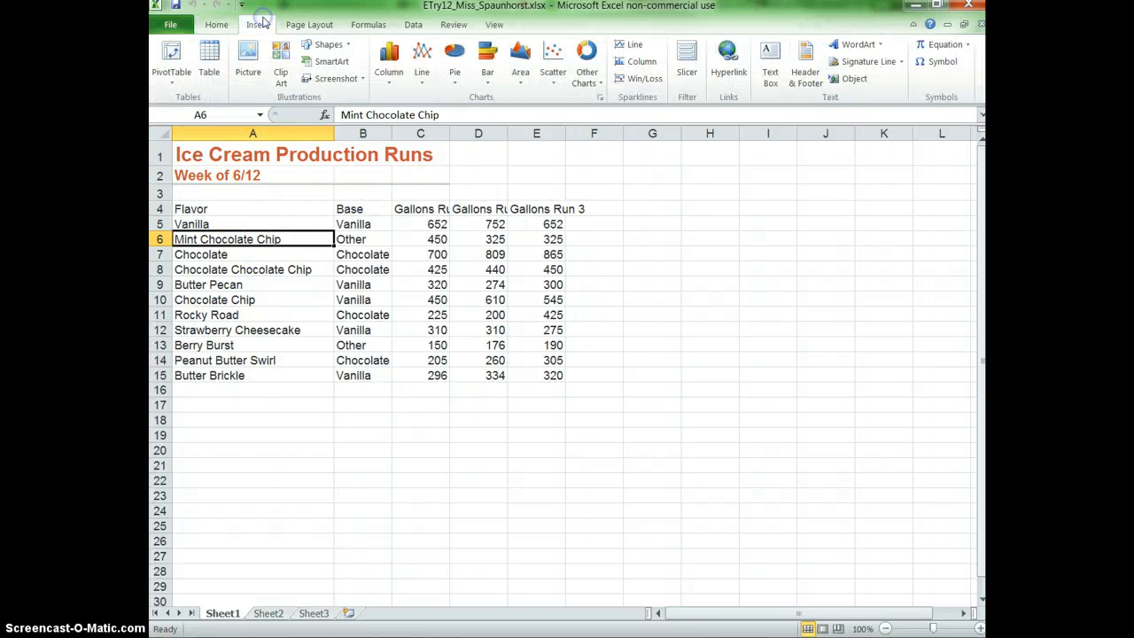
click(214, 71)
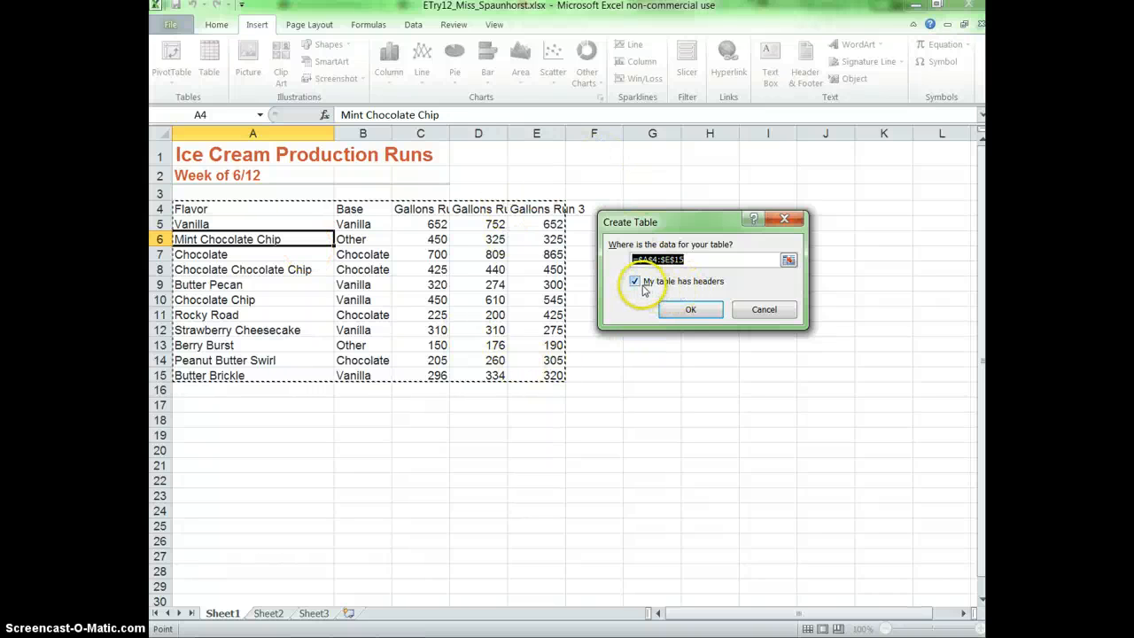
click(692, 308)
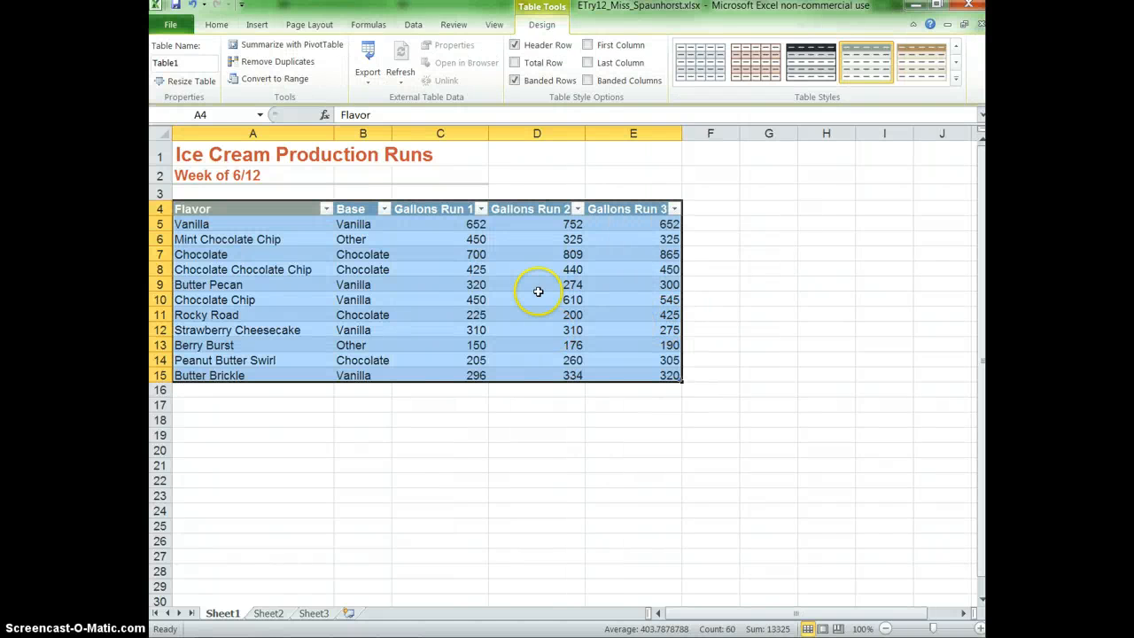
Apply a light table style with a dark blue header row and no row banding to the ice cream table
click(499, 284)
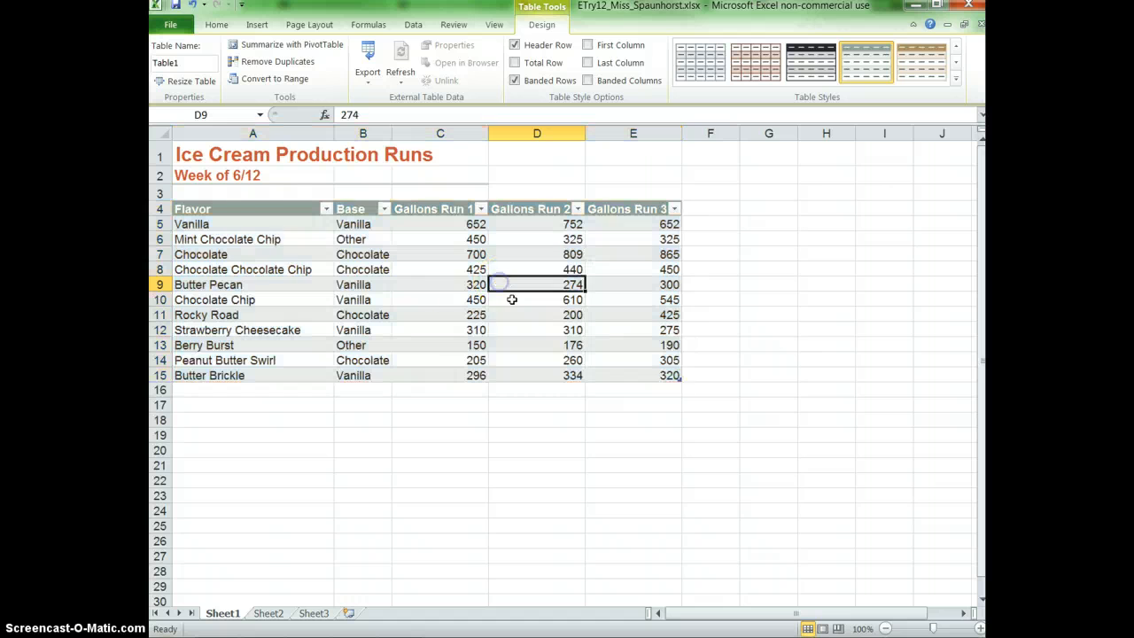
click(276, 211)
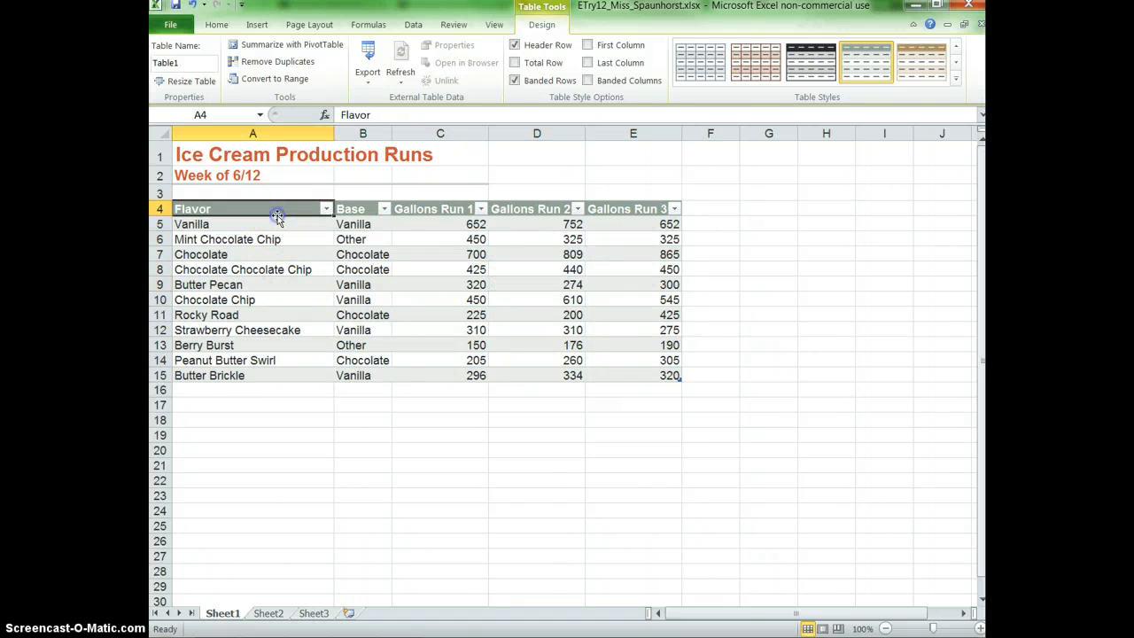
click(956, 80)
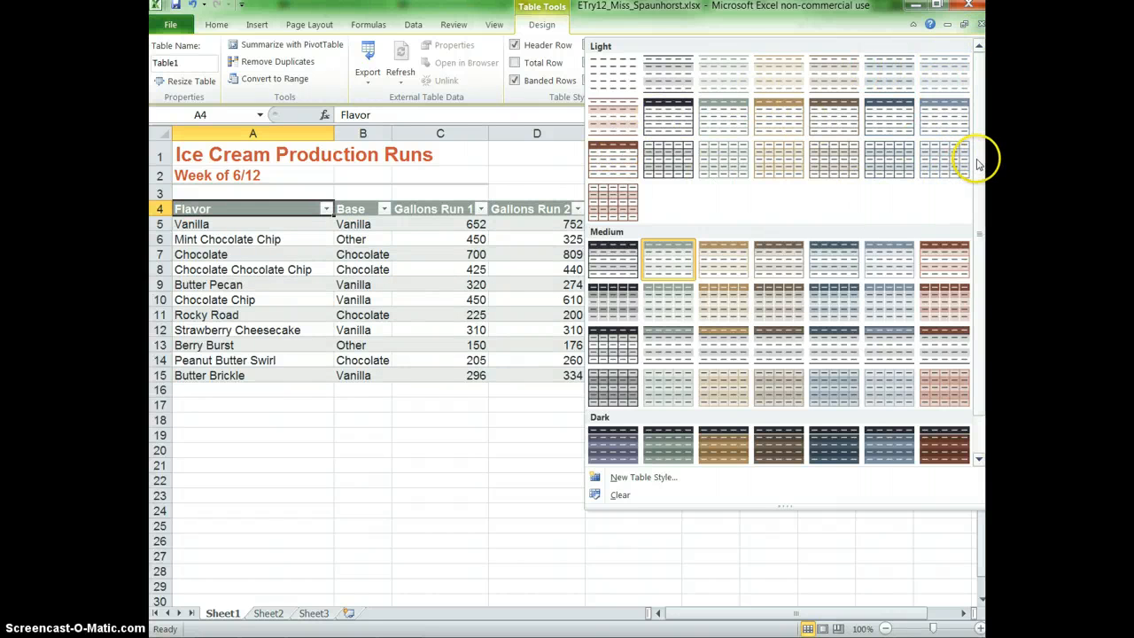
scroll(967, 202, down, 1)
scroll(966, 230, up, 1)
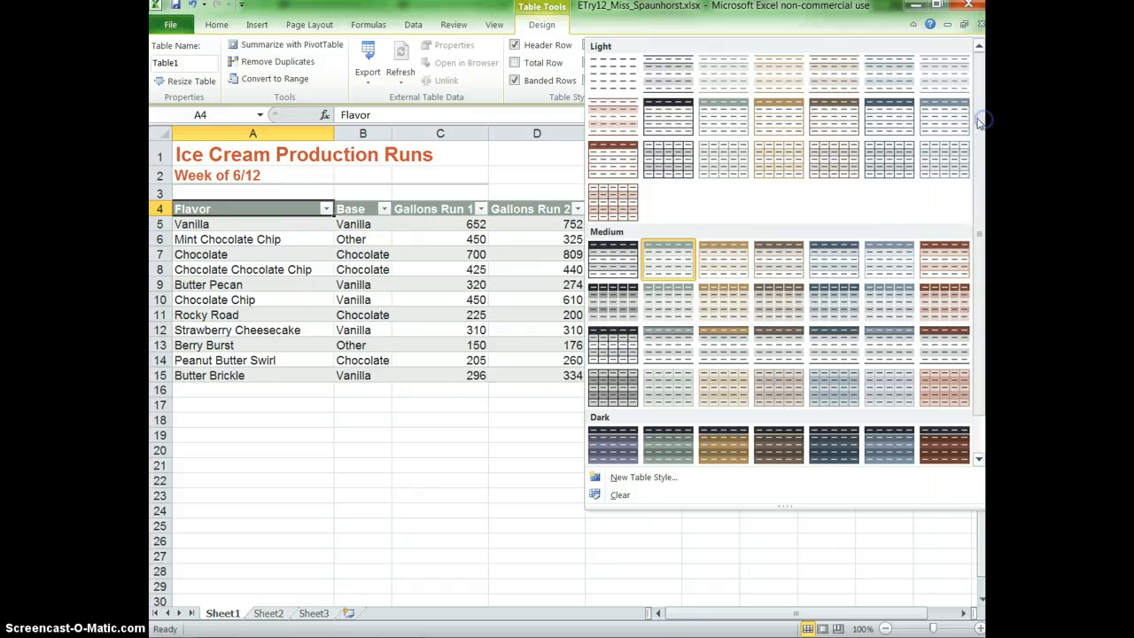
click(892, 123)
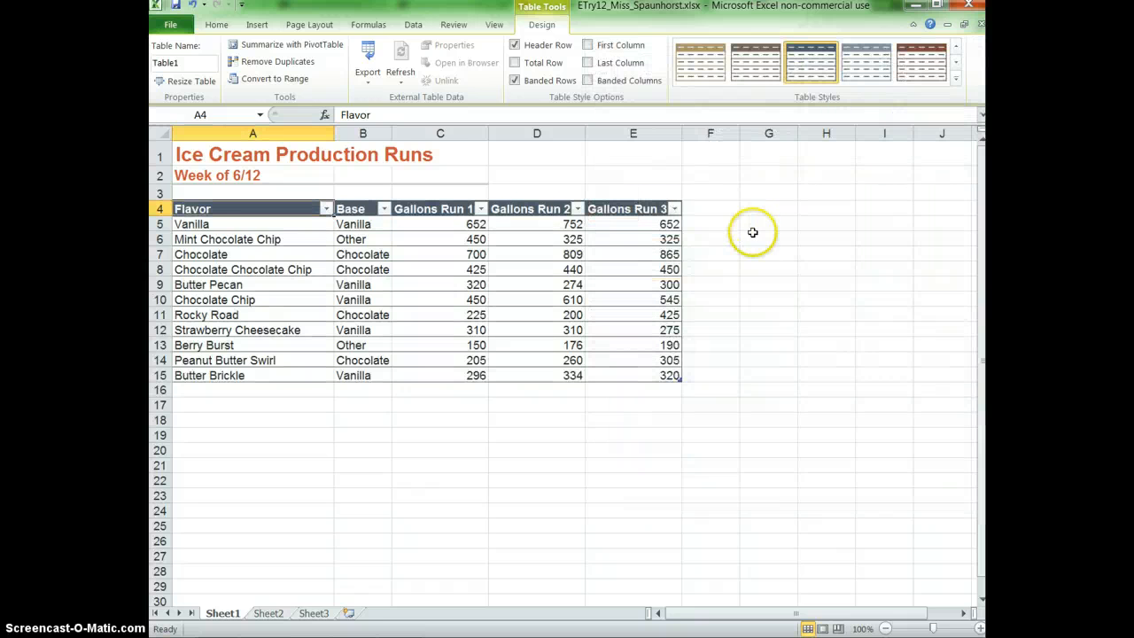
Apply the Austin theme to the workbook
click(312, 24)
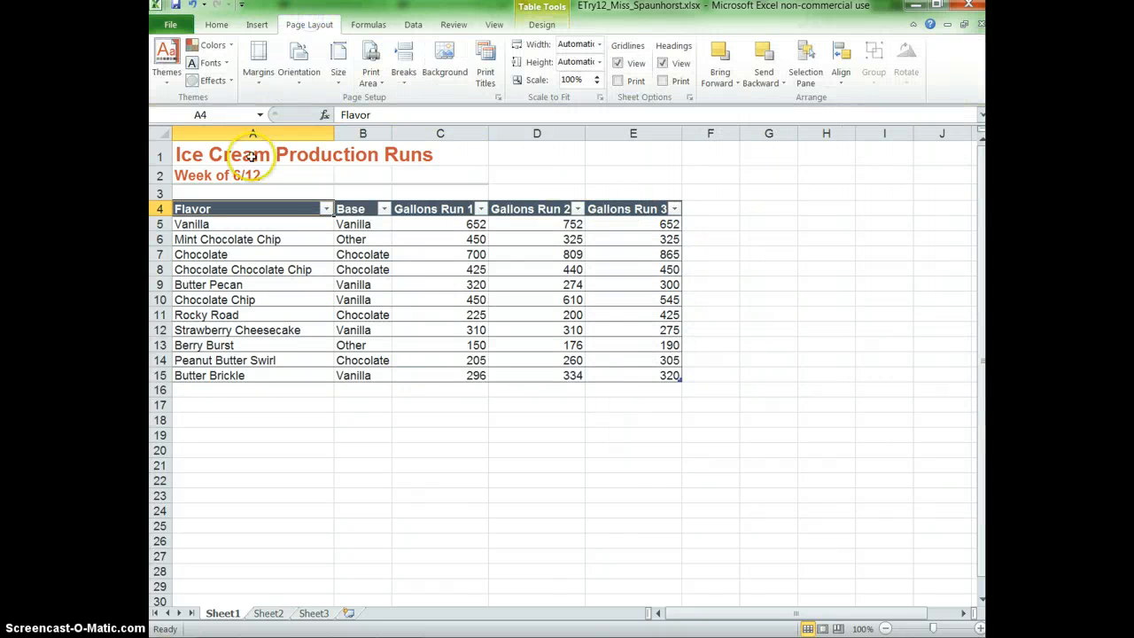
click(166, 58)
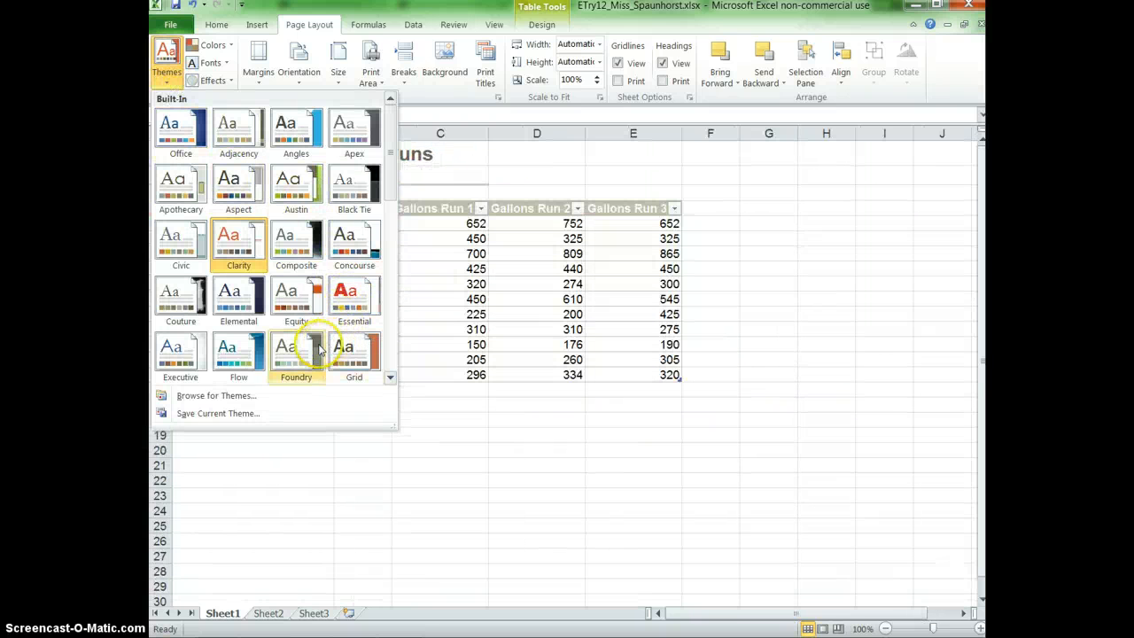
click(290, 186)
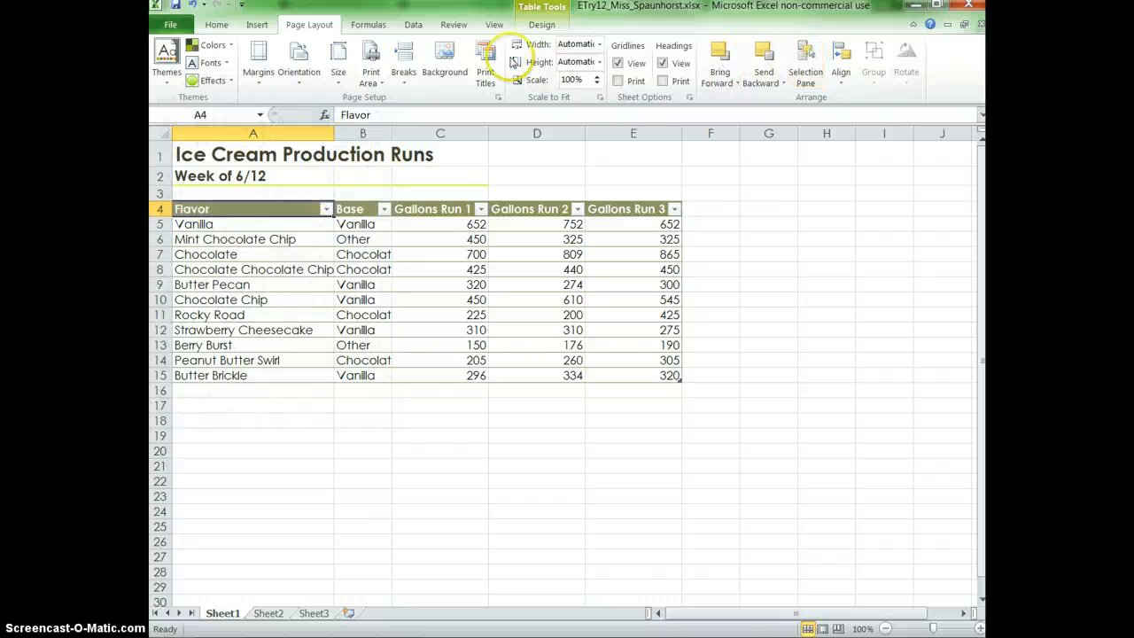
Apply a medium table style with an orange header and banded light-orange rows to the ice cream table
click(541, 24)
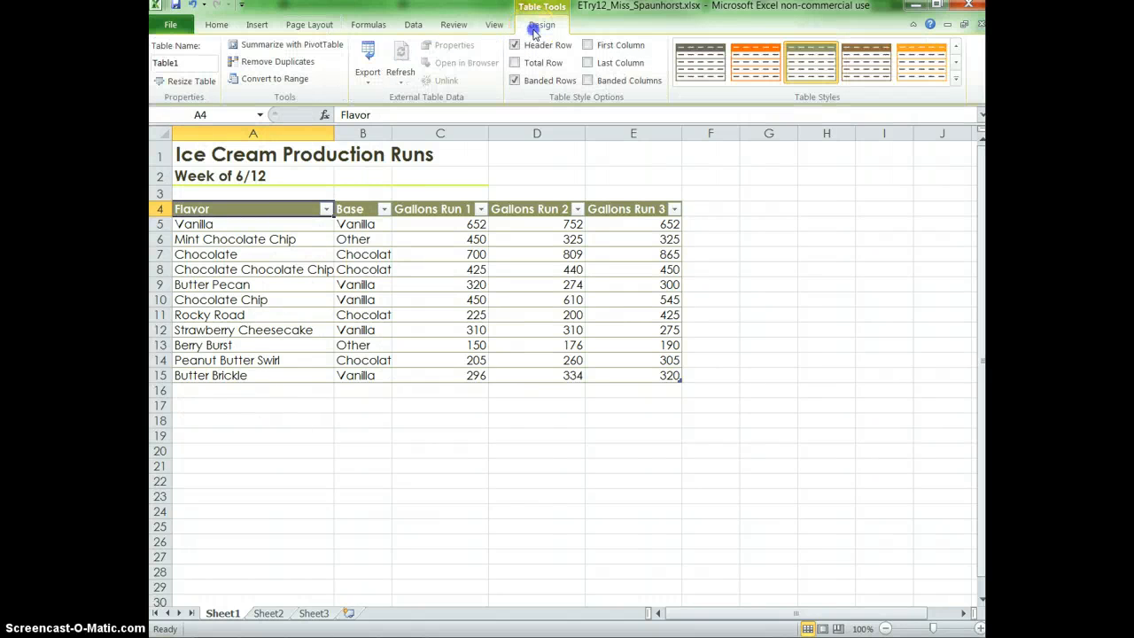
click(956, 78)
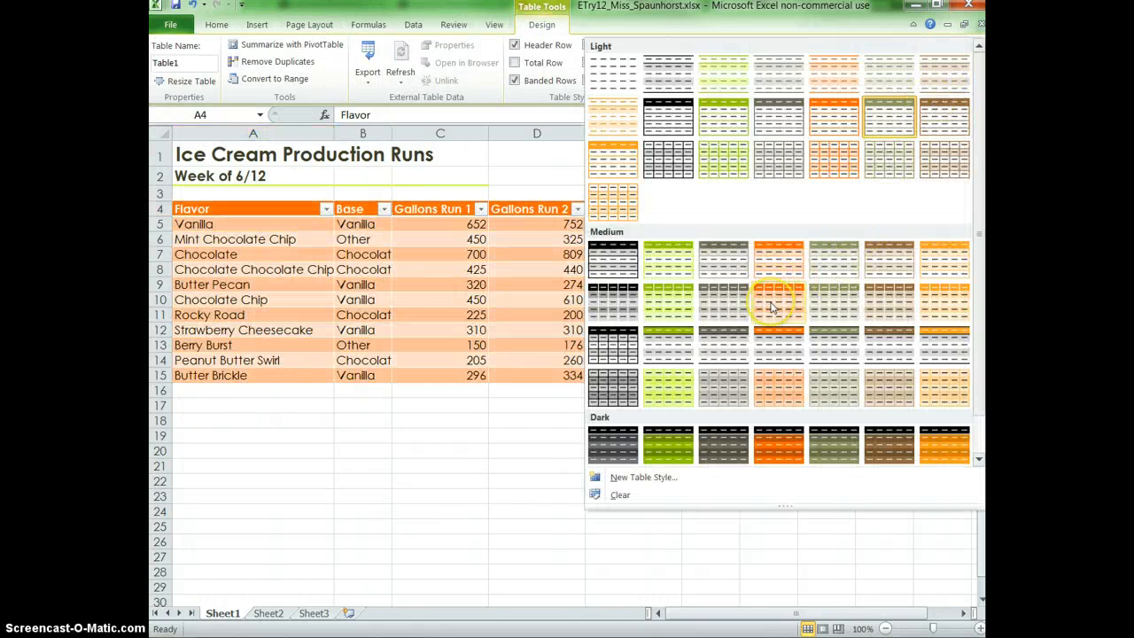
click(771, 301)
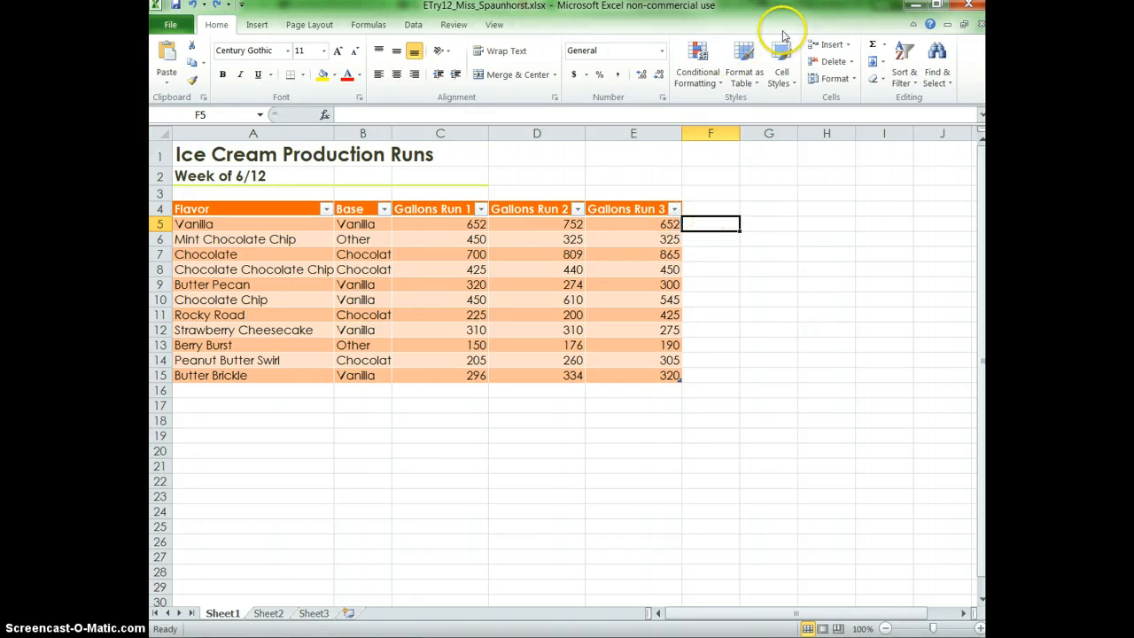
Add a calculated column in column F that sums Gallons Run 1 through Gallons Run 3 for each flavor
click(869, 46)
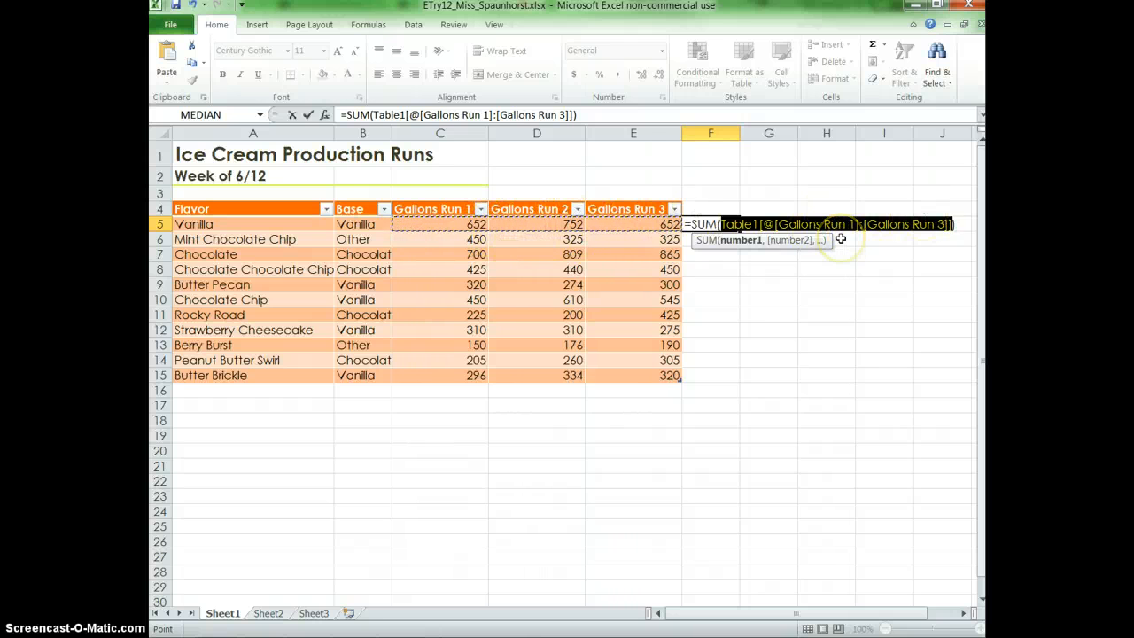
key(Return)
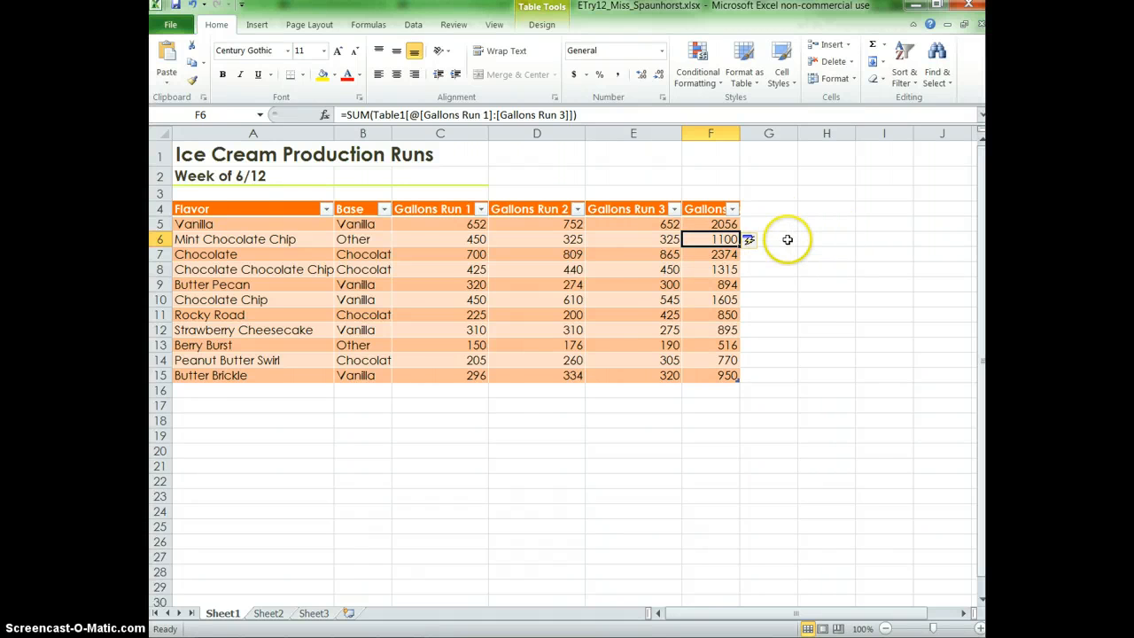
click(714, 223)
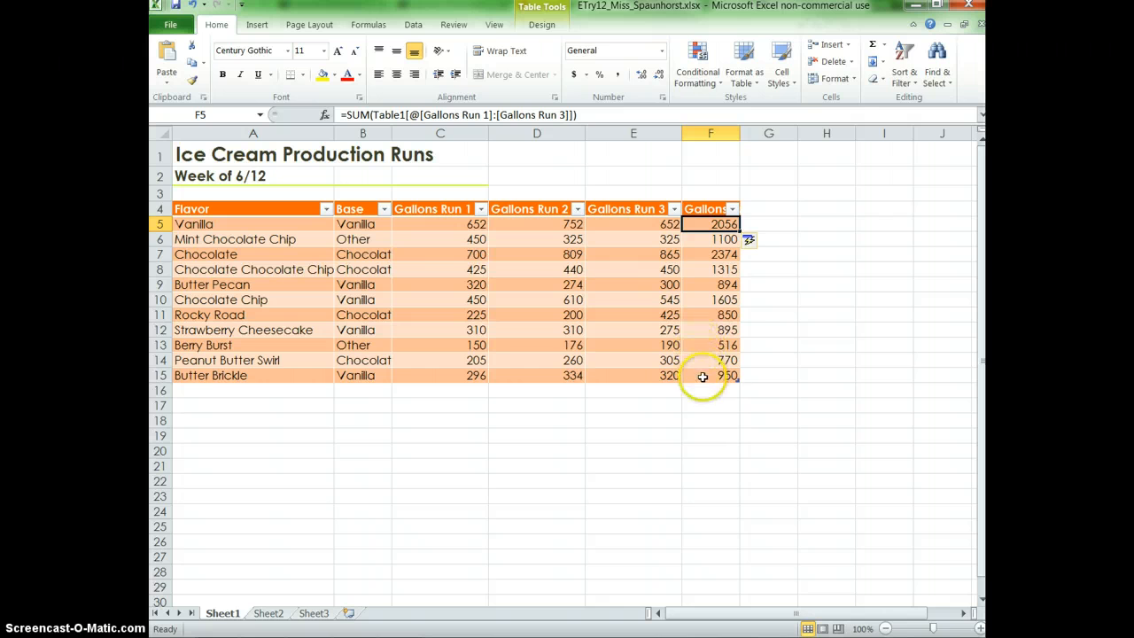
click(703, 376)
click(730, 315)
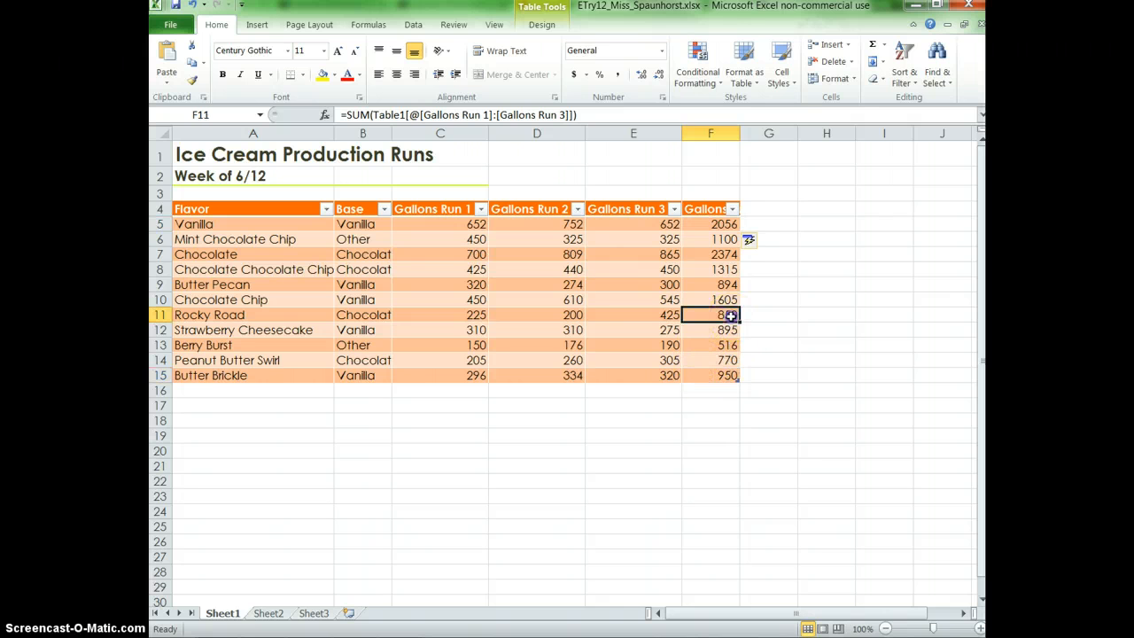
Add a total row to the bottom of the ice cream table
click(711, 225)
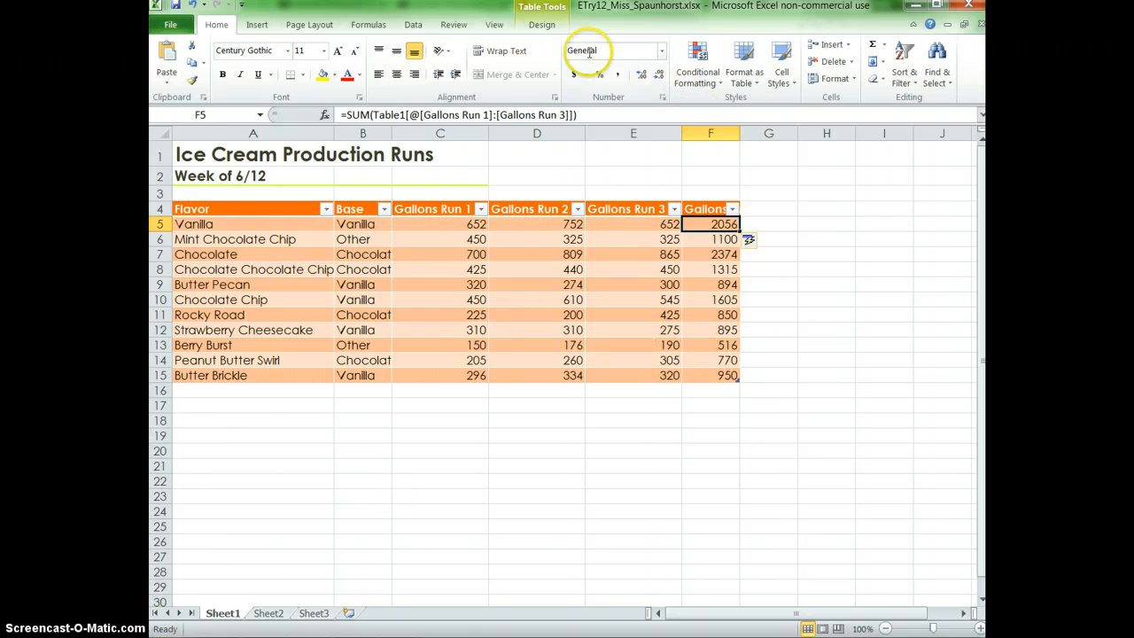
click(543, 27)
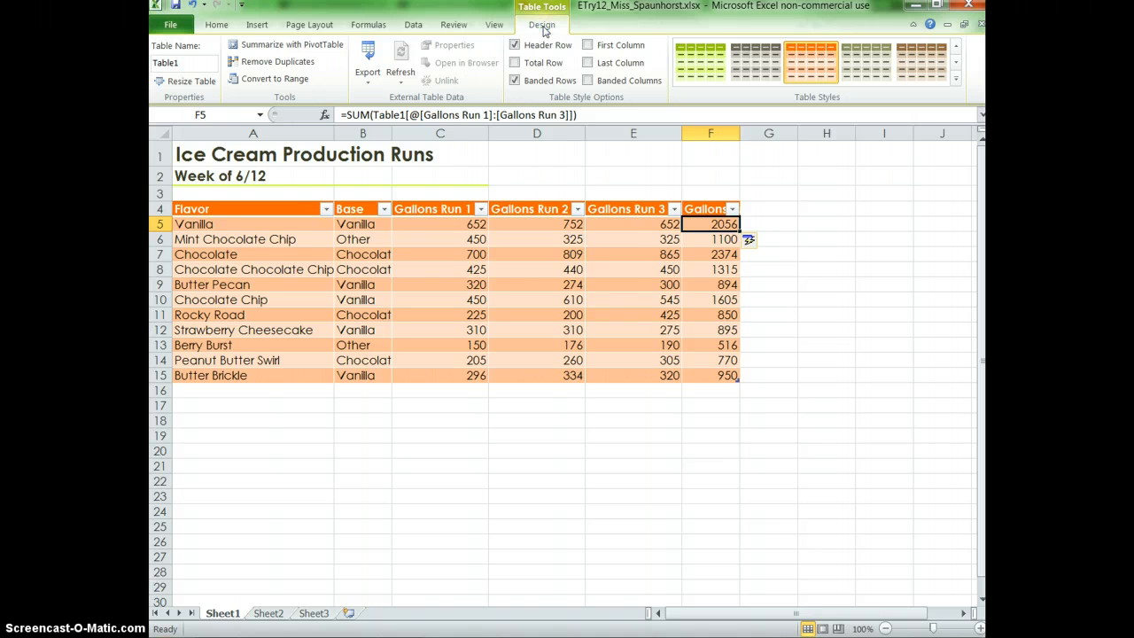
click(515, 64)
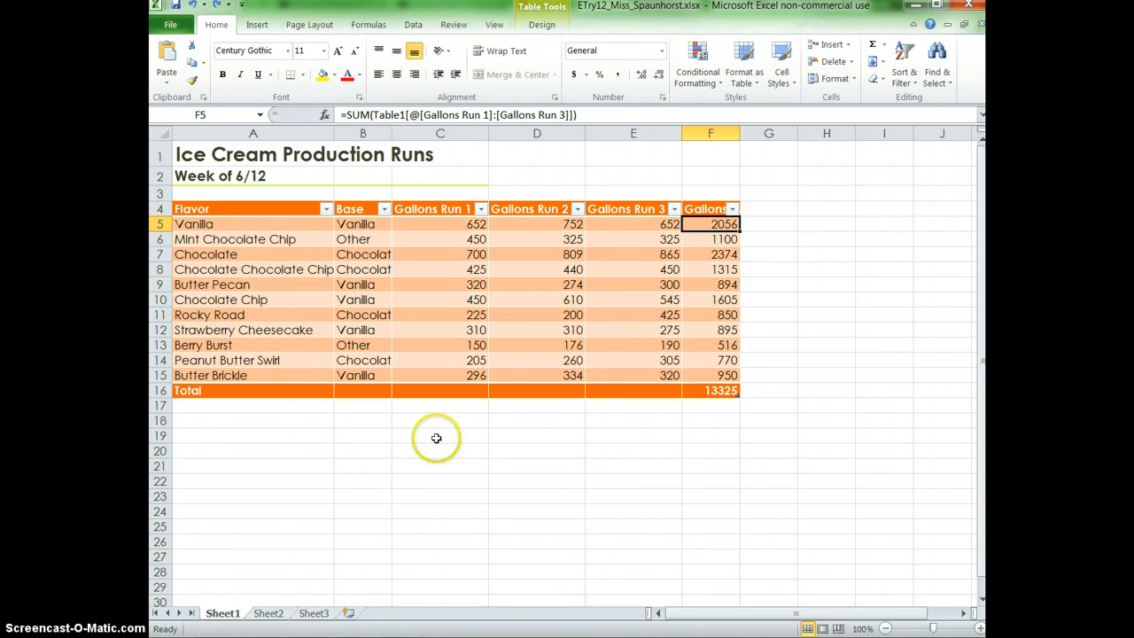
Set the total row to Average for Gallons Run 1, Gallons Run 2 and Gallons Run 3 in C16:E16
click(463, 393)
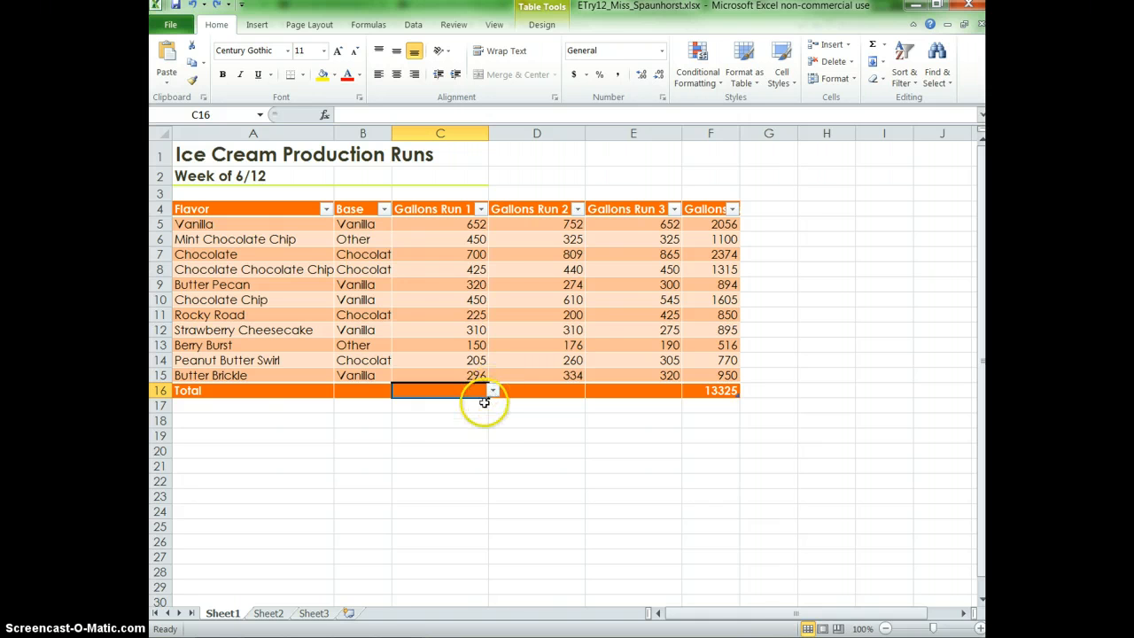
click(494, 392)
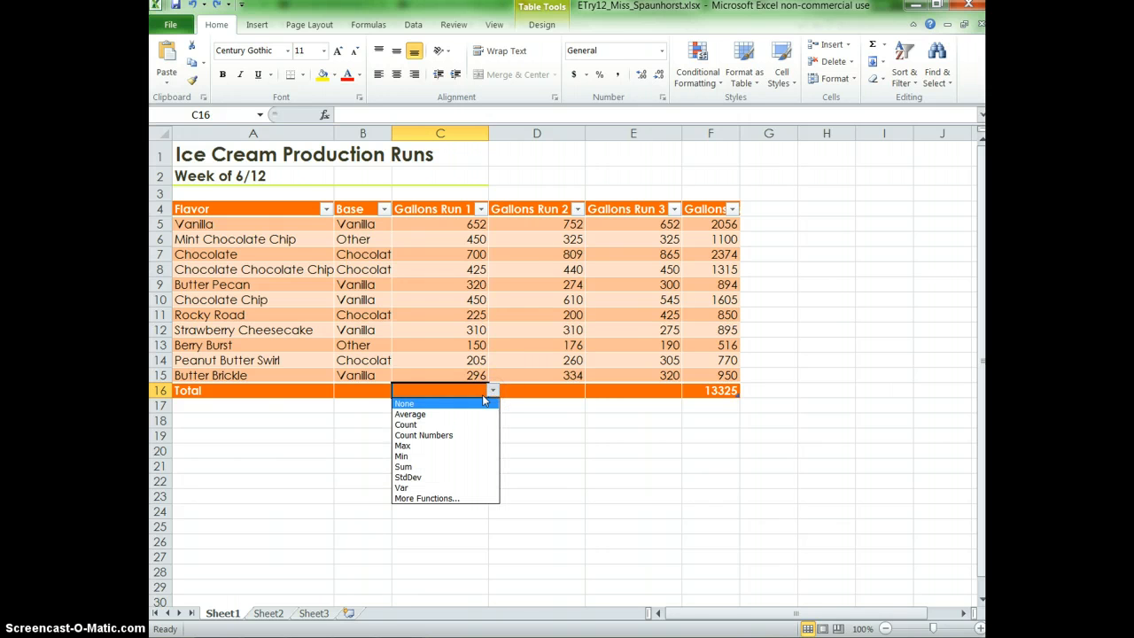
click(436, 415)
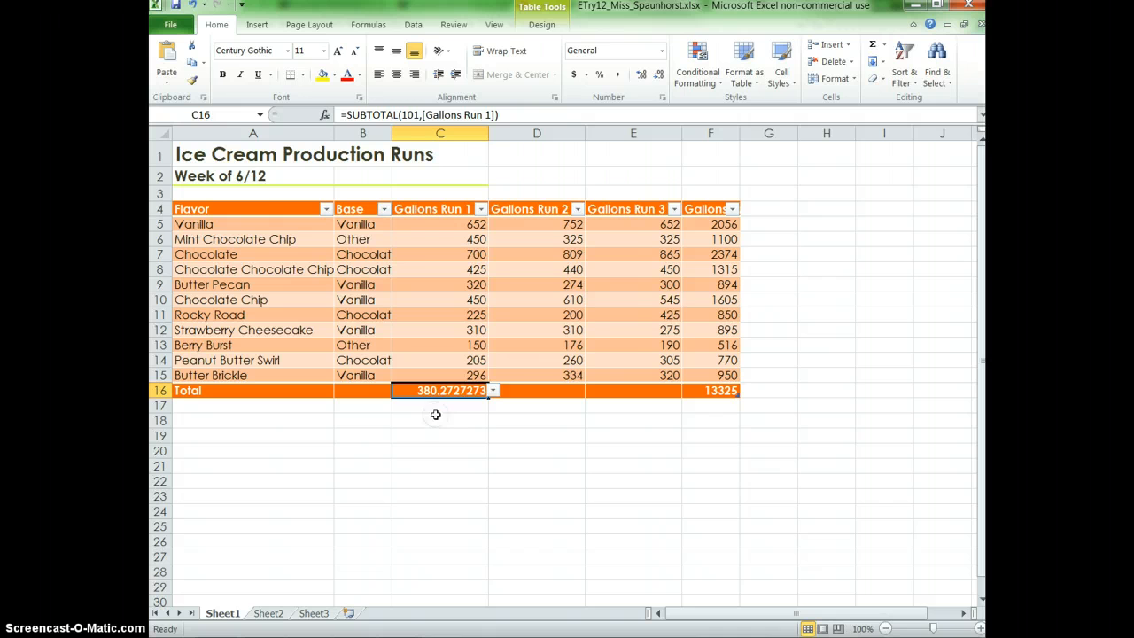
click(530, 392)
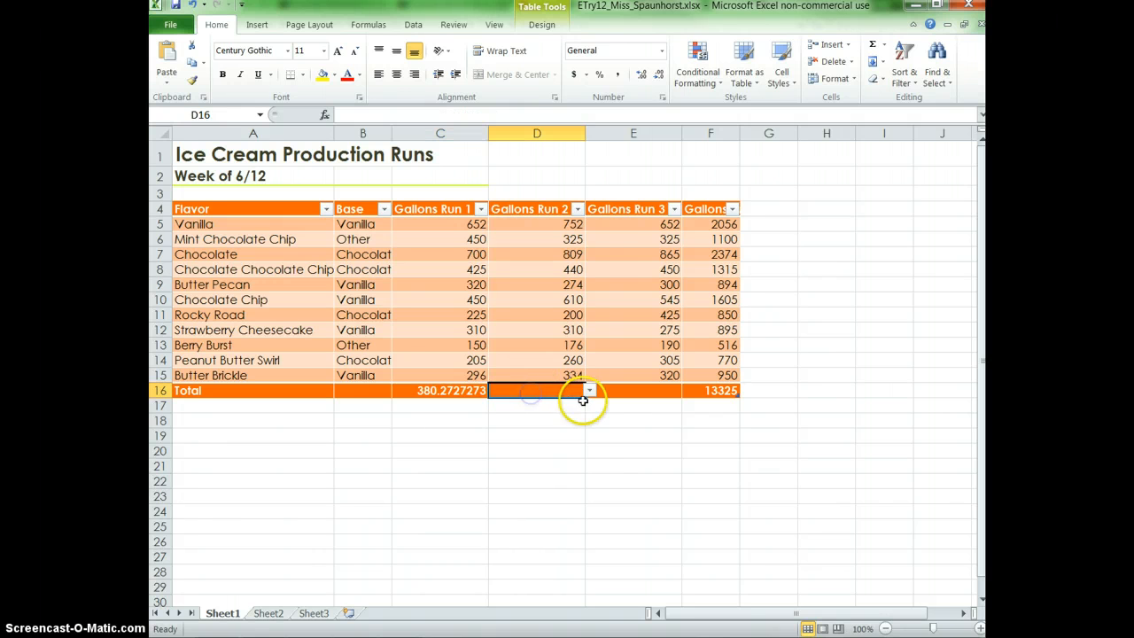
click(589, 390)
click(553, 416)
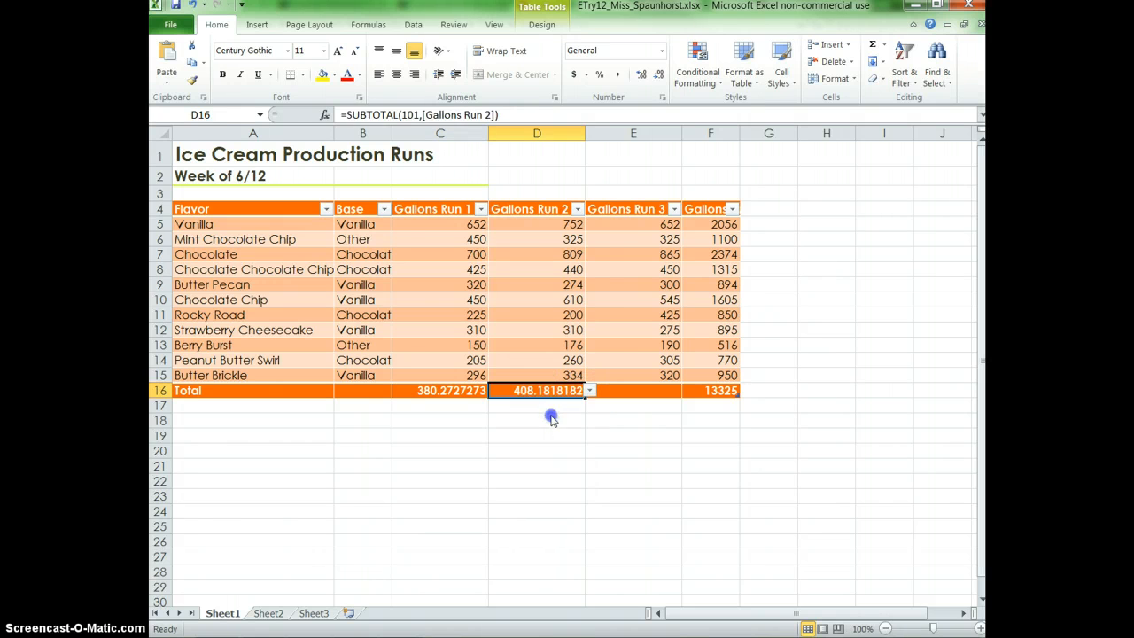
click(626, 395)
click(686, 392)
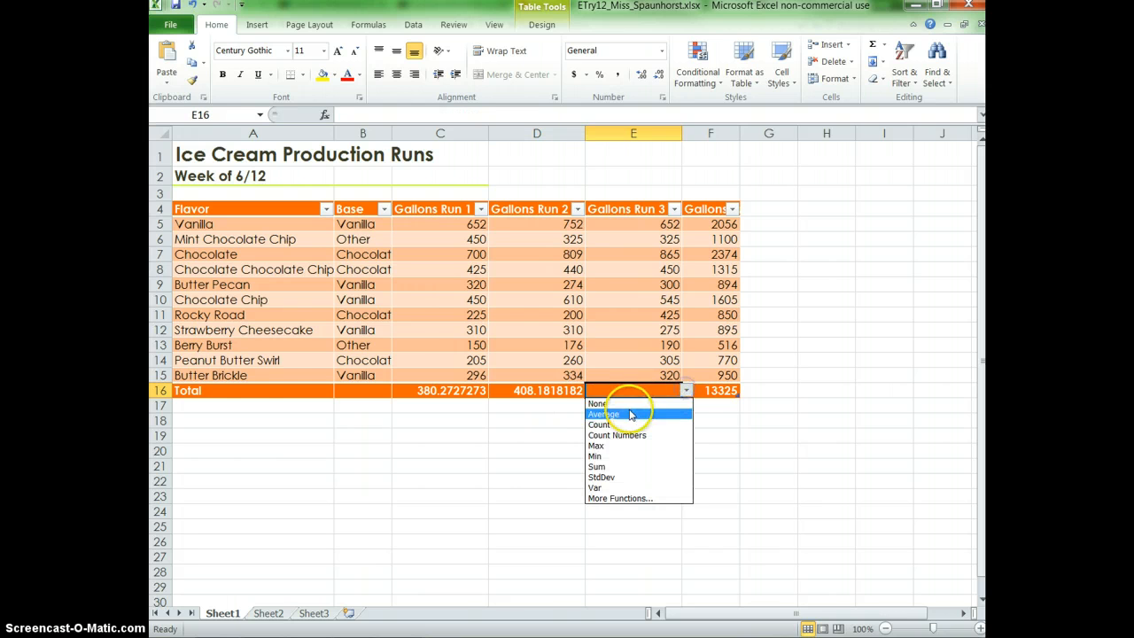
click(628, 412)
Set the total row function of the last column, cell F16, to None
click(715, 396)
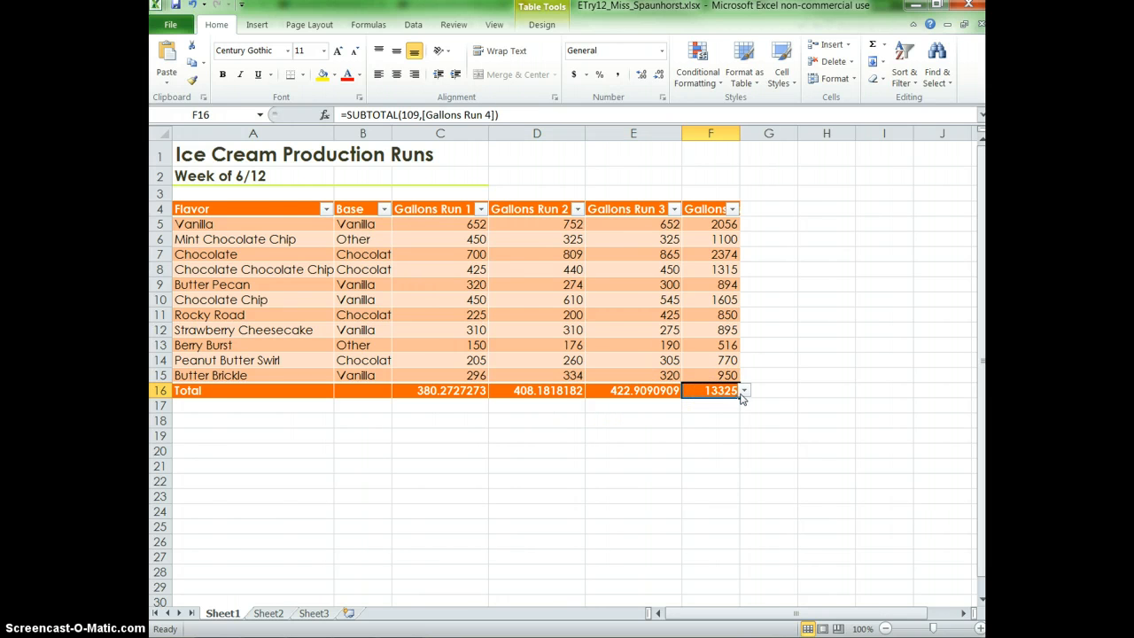
click(745, 391)
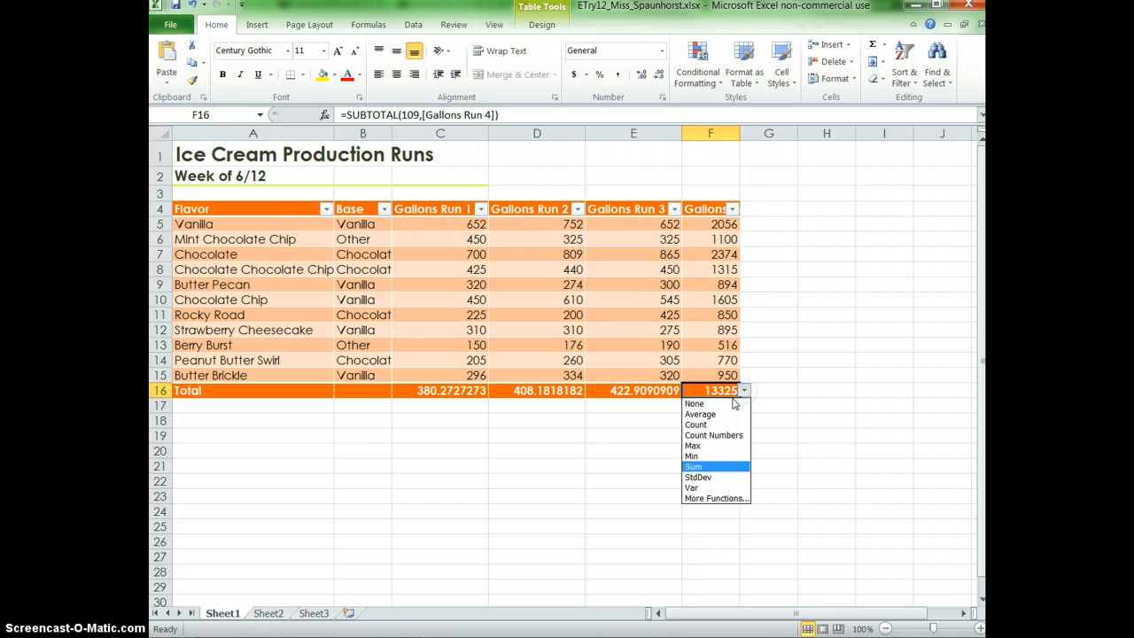
click(733, 404)
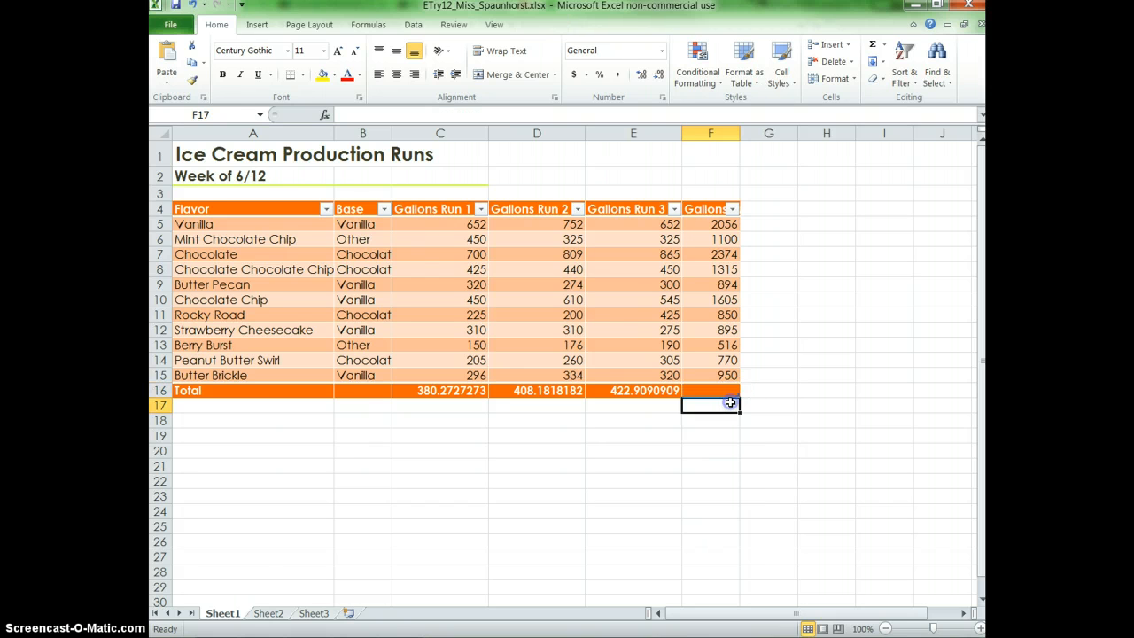
Try the Average function in the Flavor column's total row cell, A16
click(263, 394)
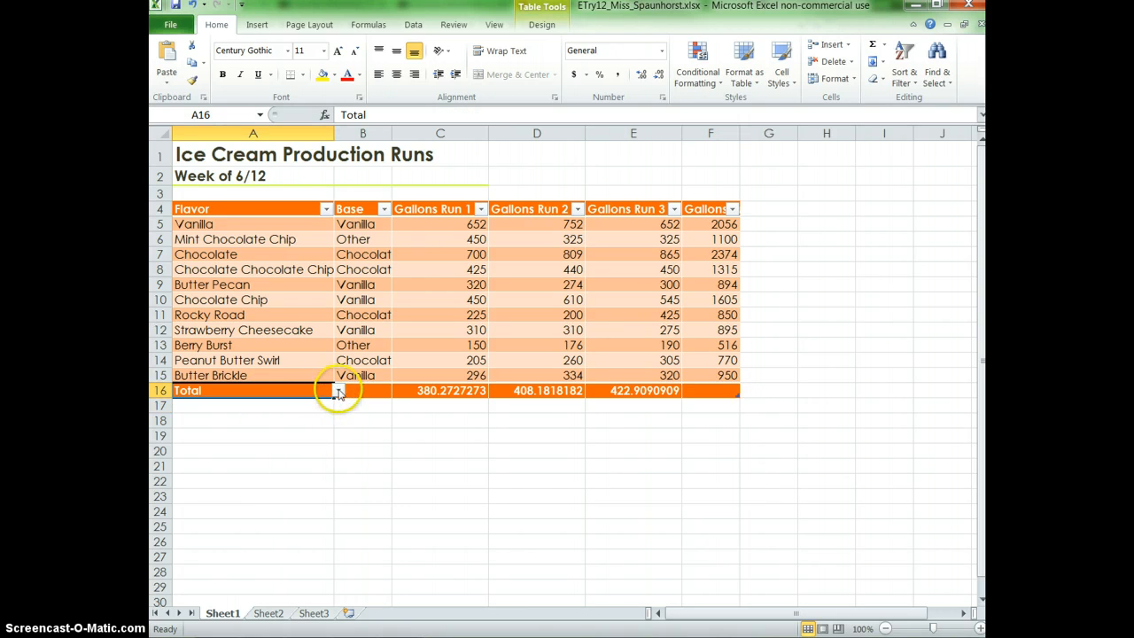
click(337, 391)
click(271, 413)
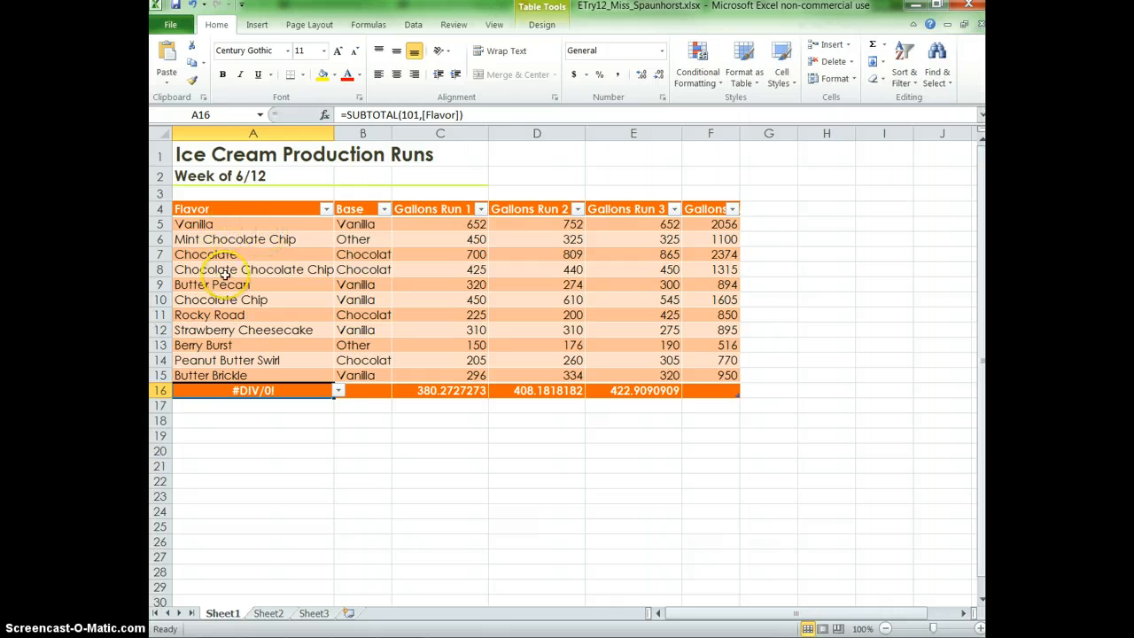
Set the total row function of the Flavor column, cell A16, to None
click(338, 391)
click(290, 403)
click(419, 407)
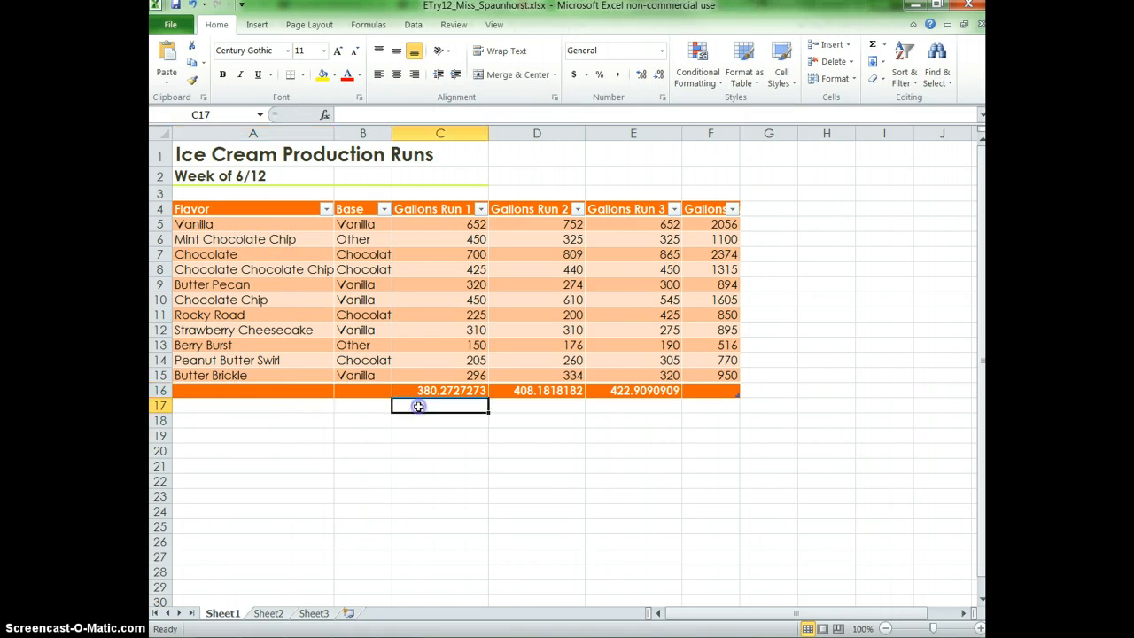
Try the Average function in the Flavor column's total row cell, A16, and set it back to None
click(309, 392)
click(338, 391)
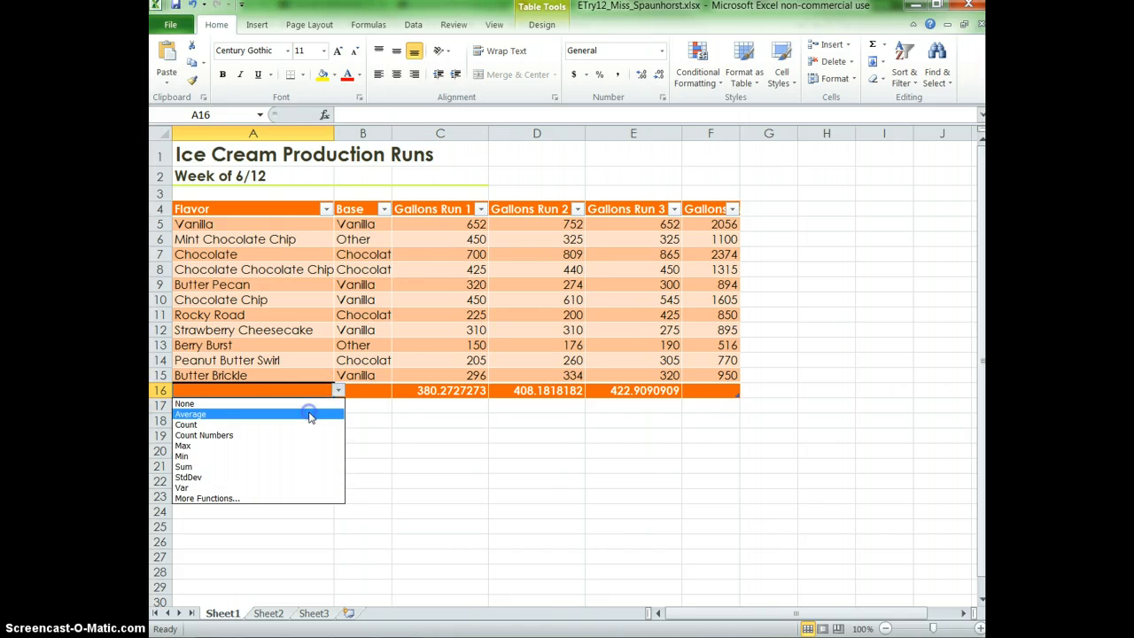
click(309, 414)
click(337, 391)
click(319, 403)
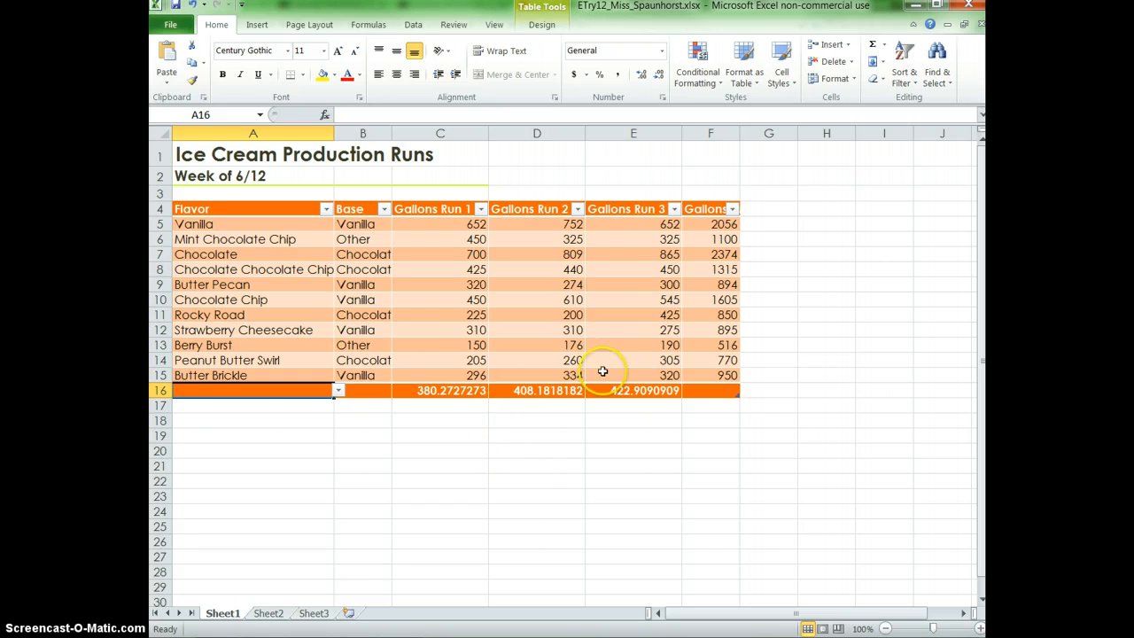
Format the gallons values and averages in C5:E16 as Number with 0 decimal places
drag(426, 223, 637, 370)
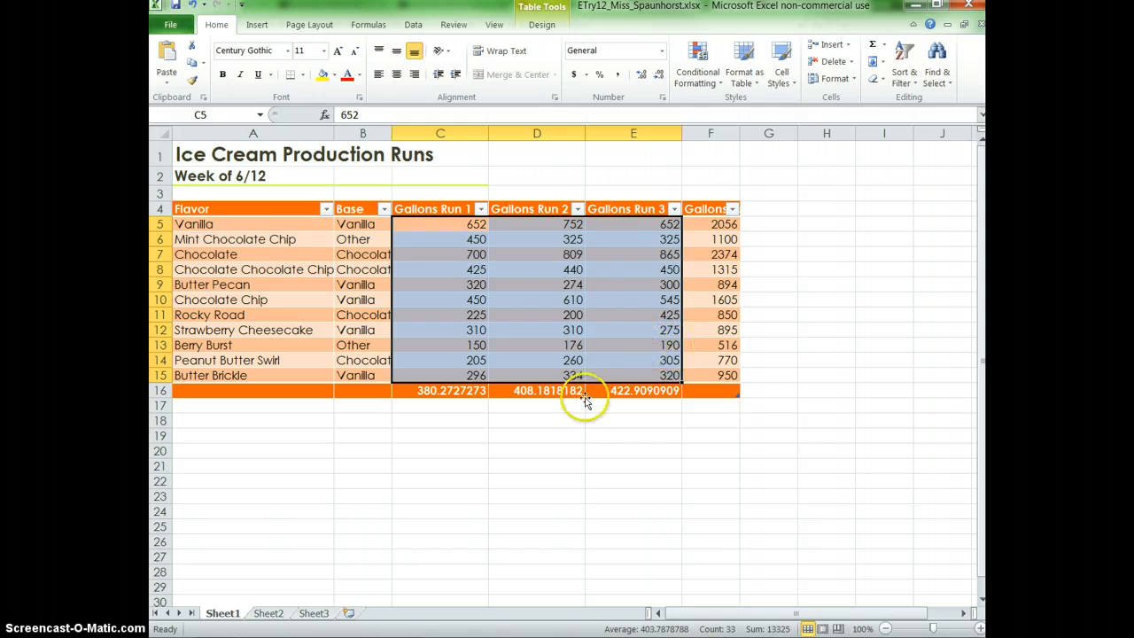
drag(426, 224, 632, 391)
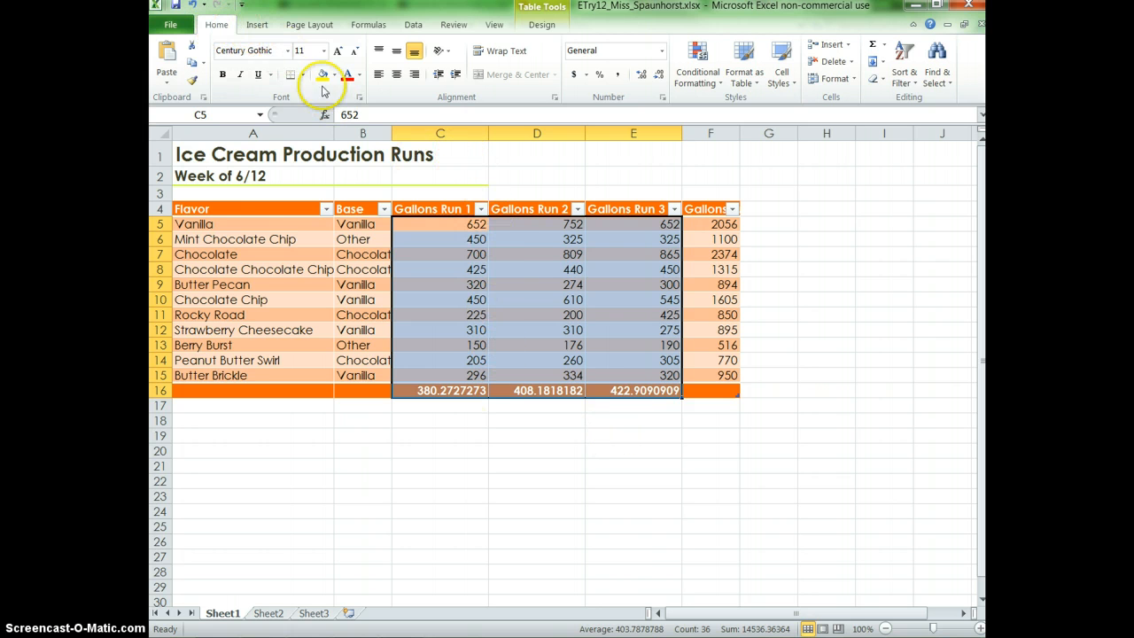
click(662, 99)
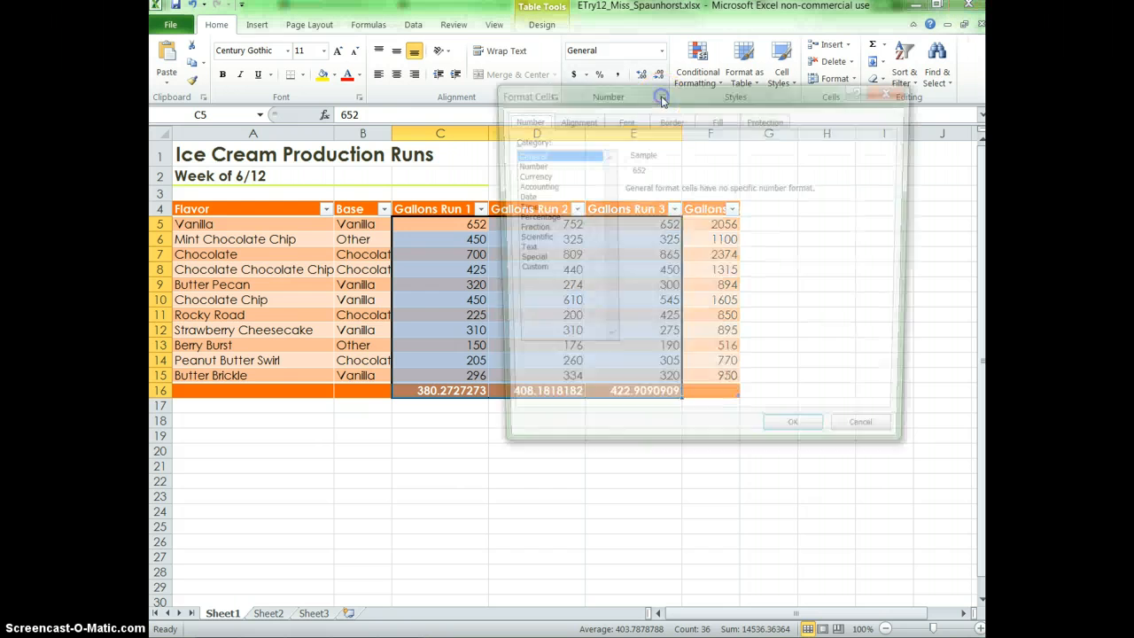
drag(627, 94, 634, 125)
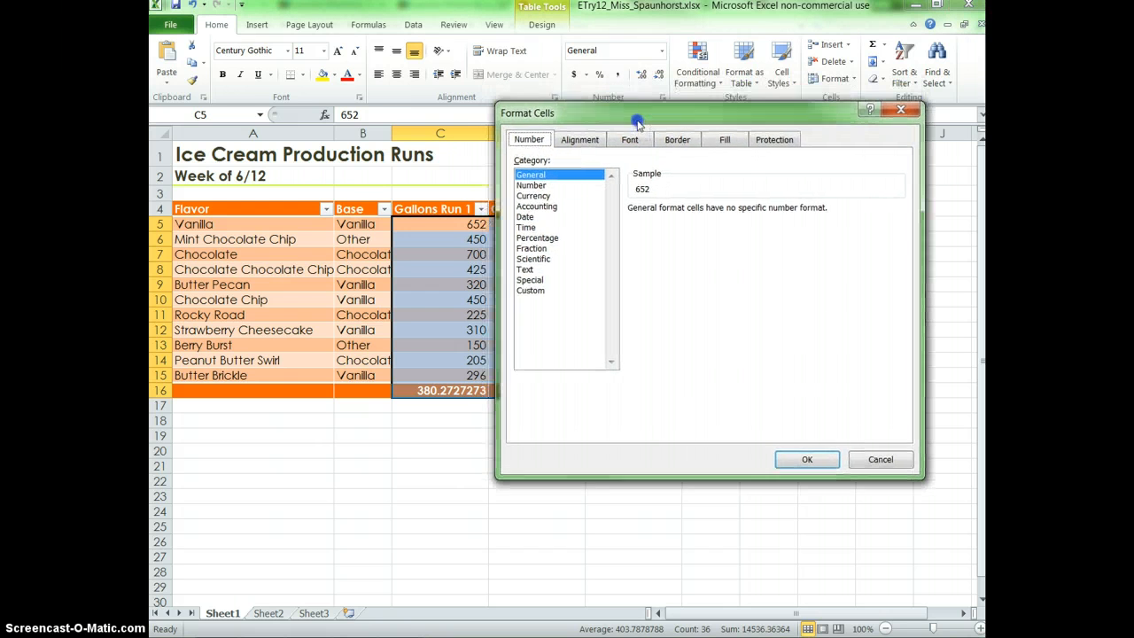
click(532, 196)
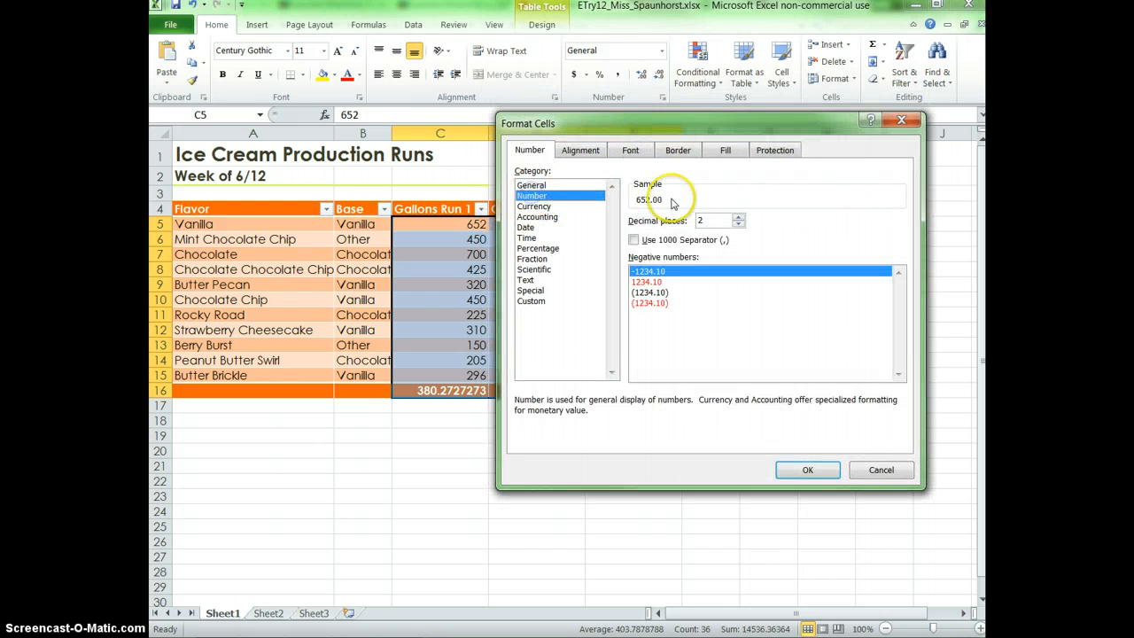
click(738, 224)
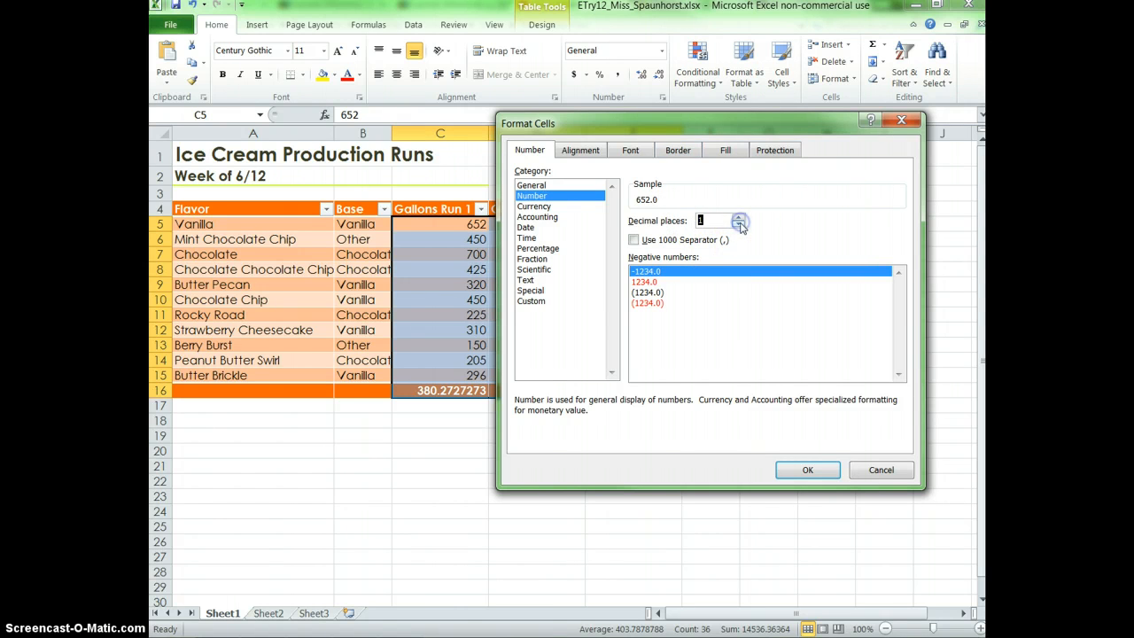
click(738, 225)
click(806, 470)
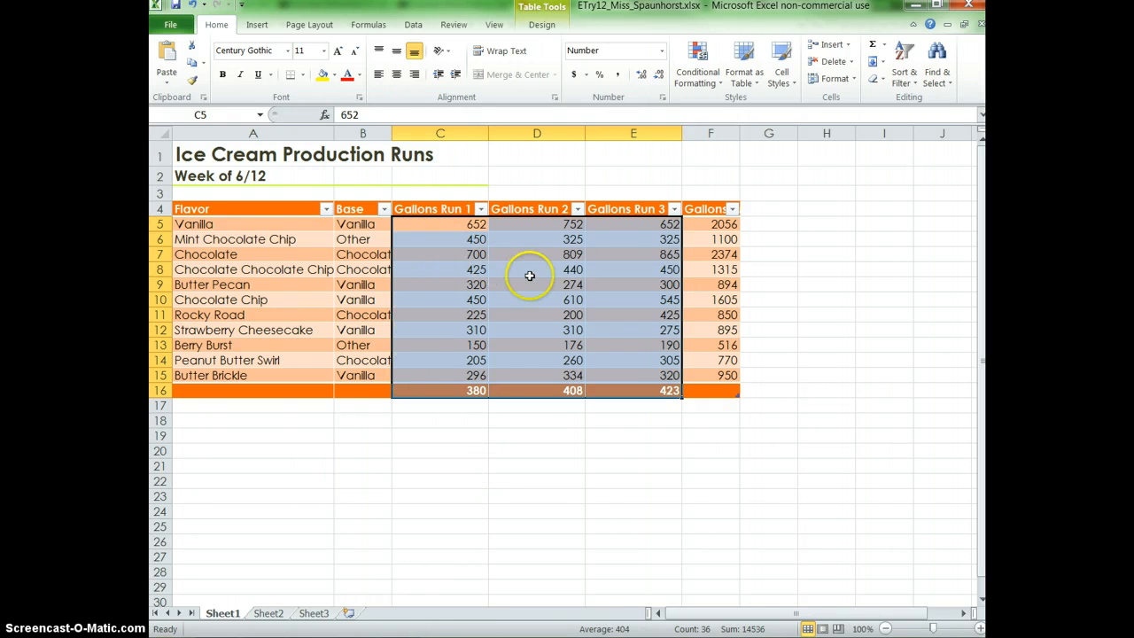
Sort the table by the Base column from A to Z
click(482, 269)
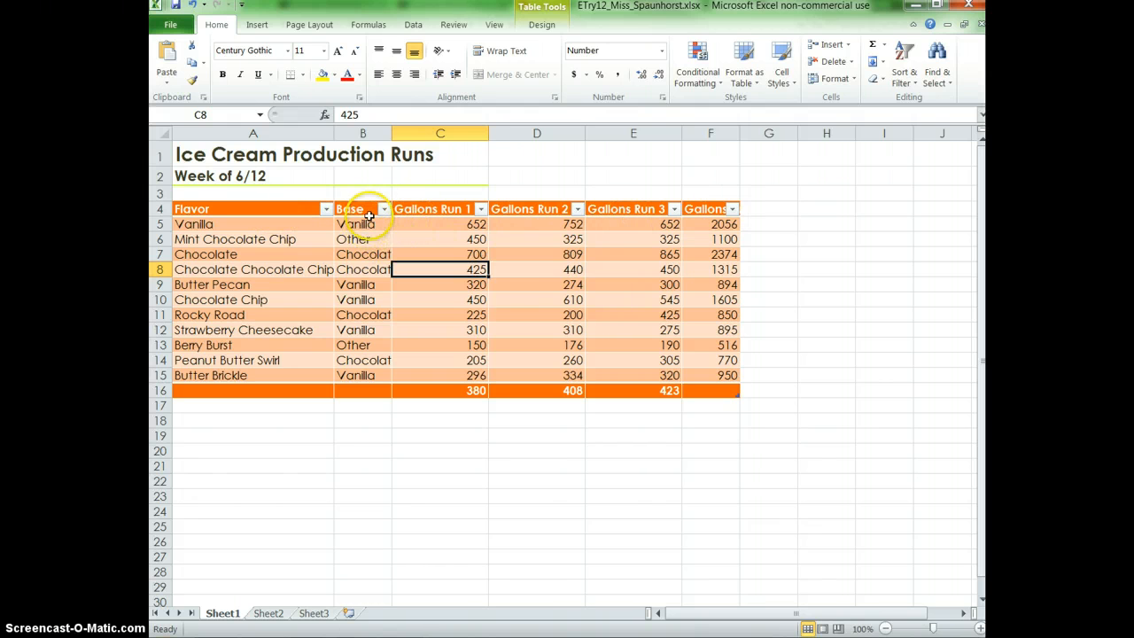
click(384, 210)
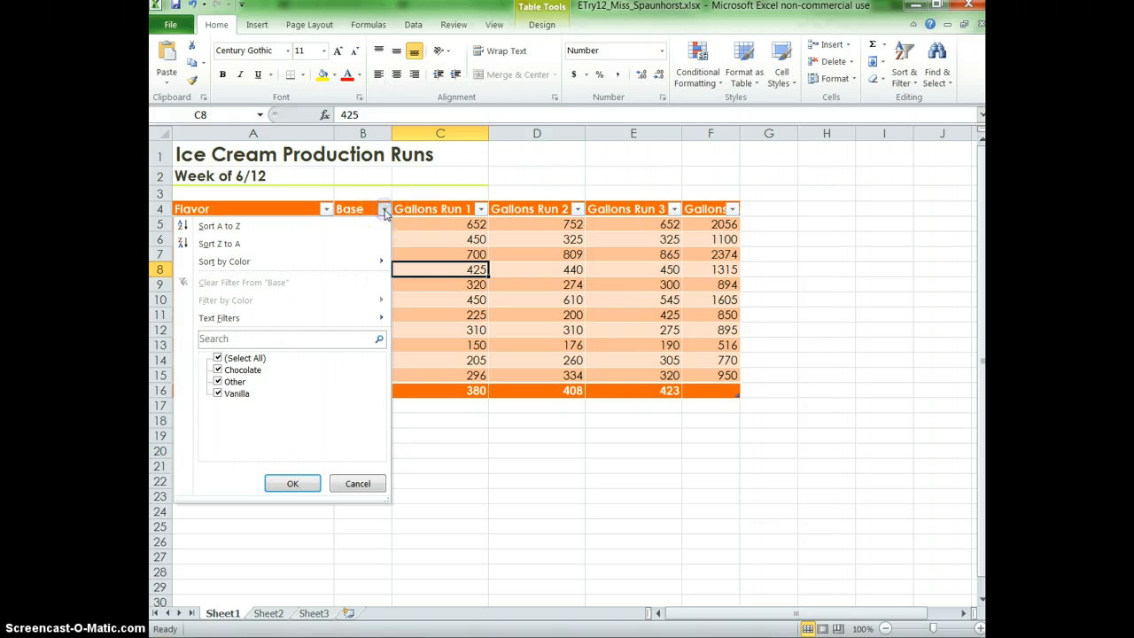
click(246, 229)
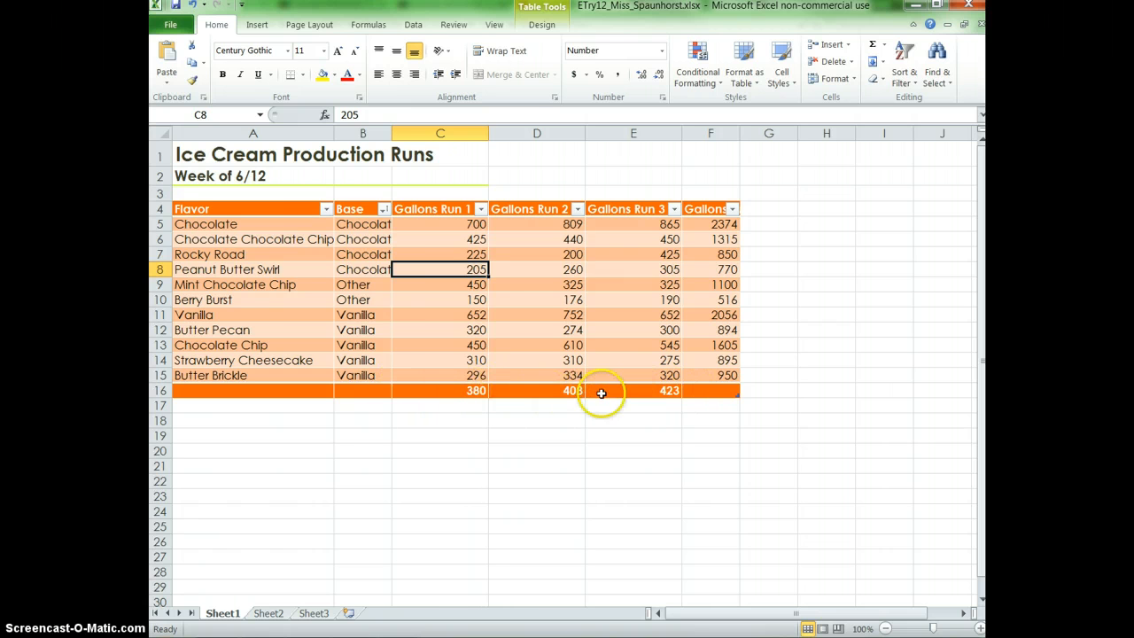
Filter the Base column to show only the Chocolate rows
click(385, 209)
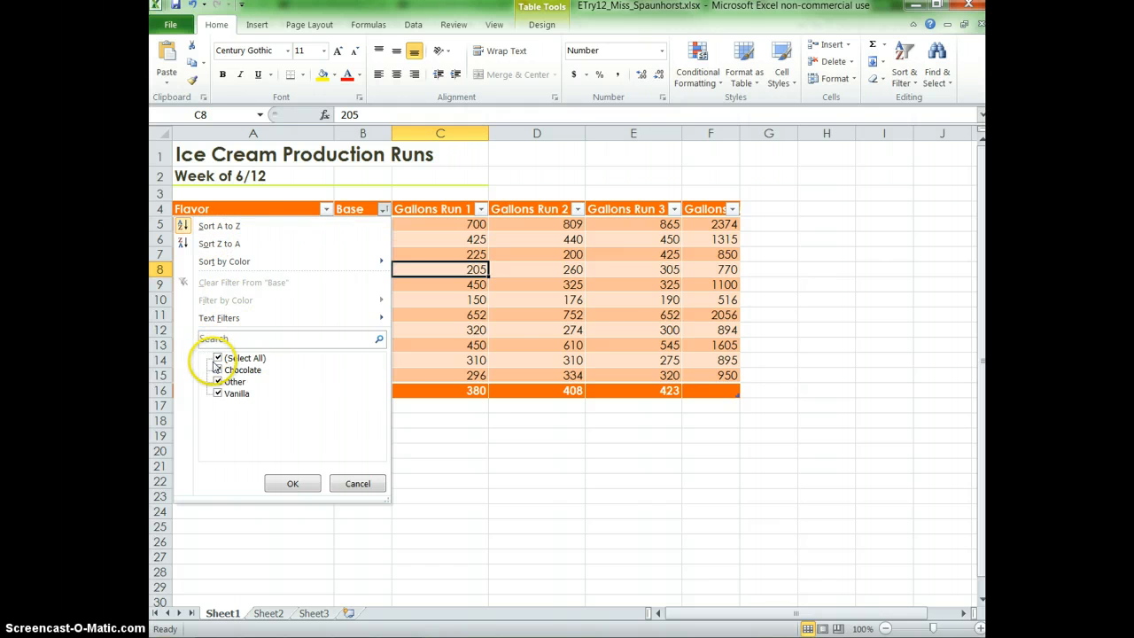
click(216, 358)
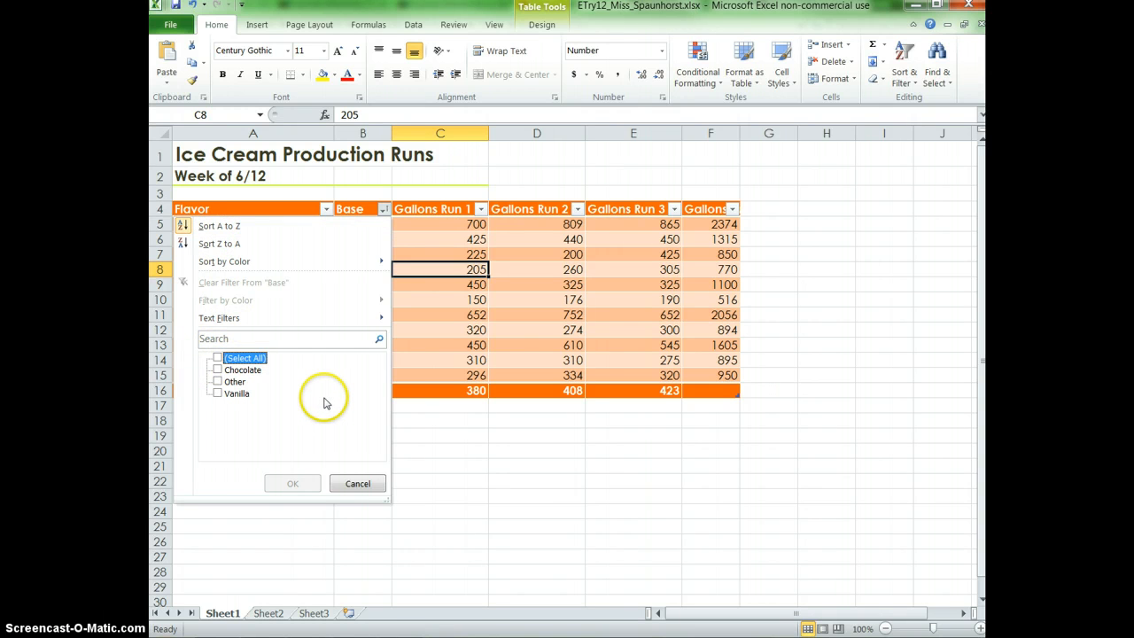
click(238, 371)
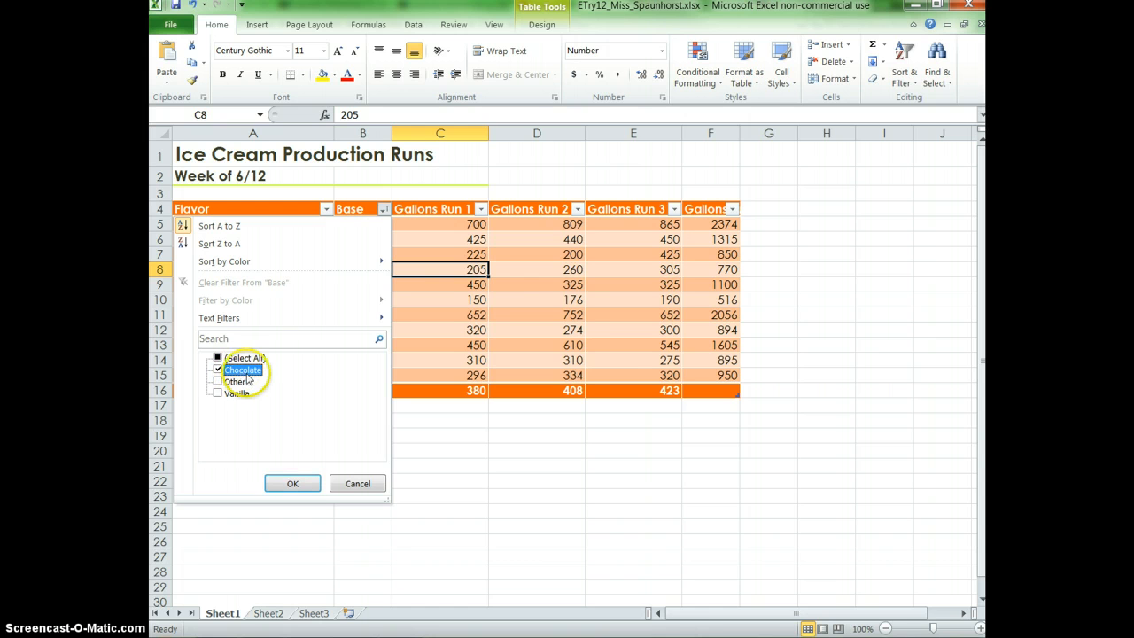
click(292, 483)
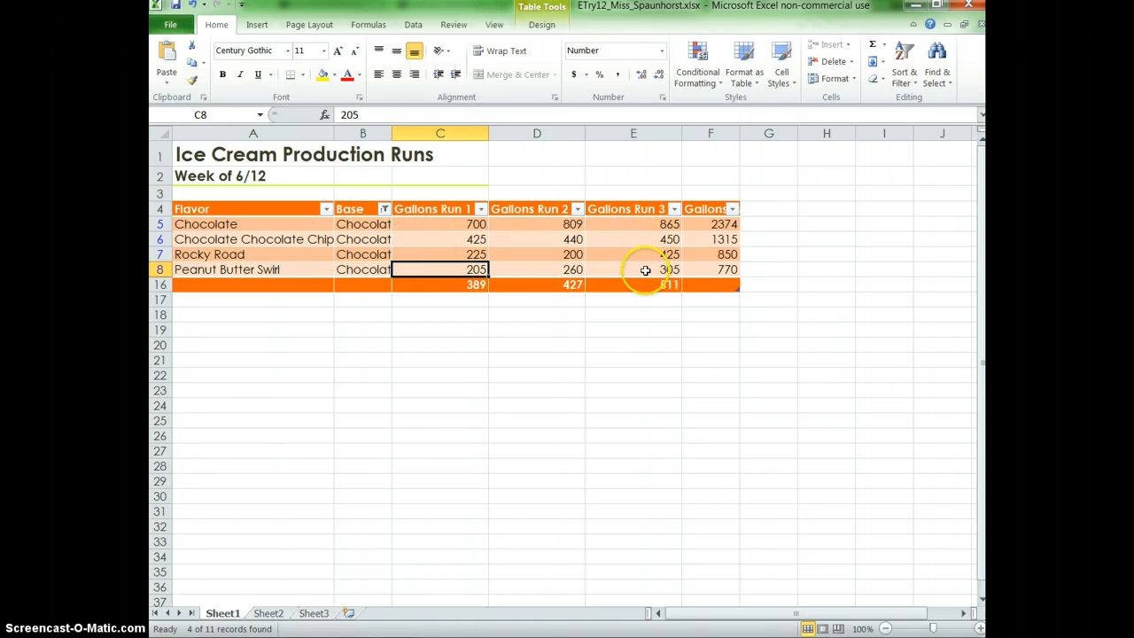
Change the Base column filter from Chocolate to Vanilla only
click(383, 211)
click(218, 369)
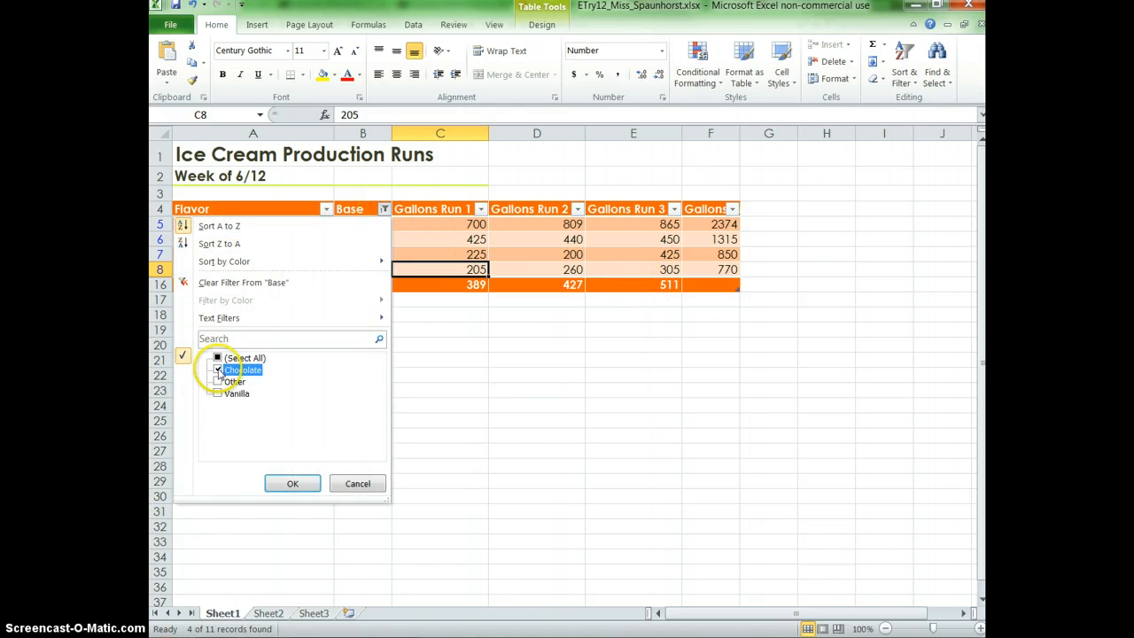
click(217, 394)
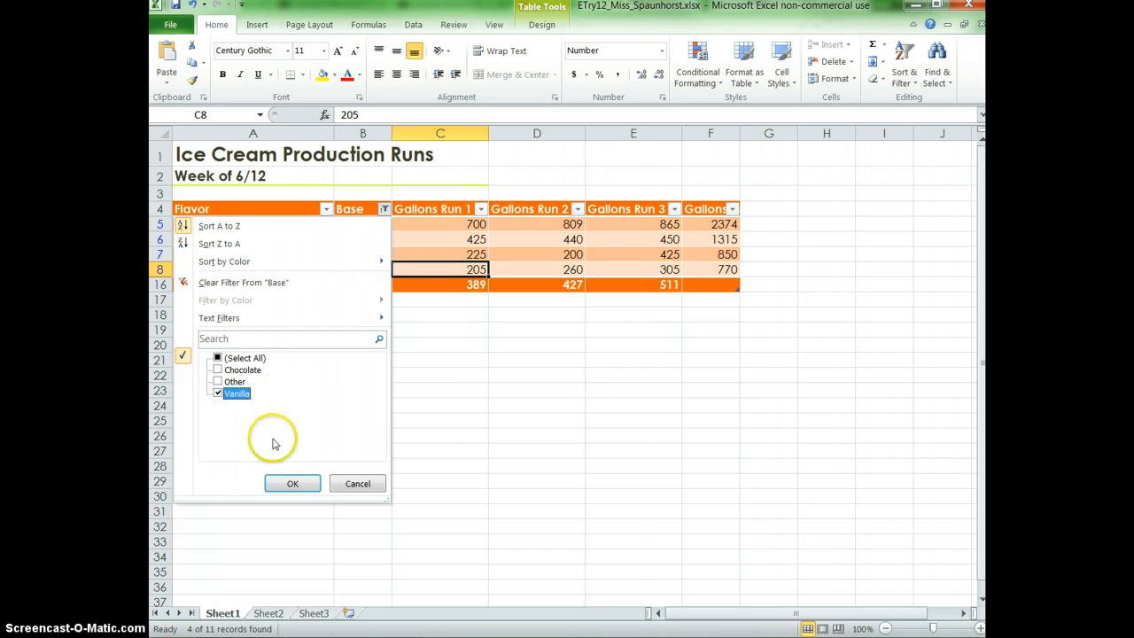
click(282, 483)
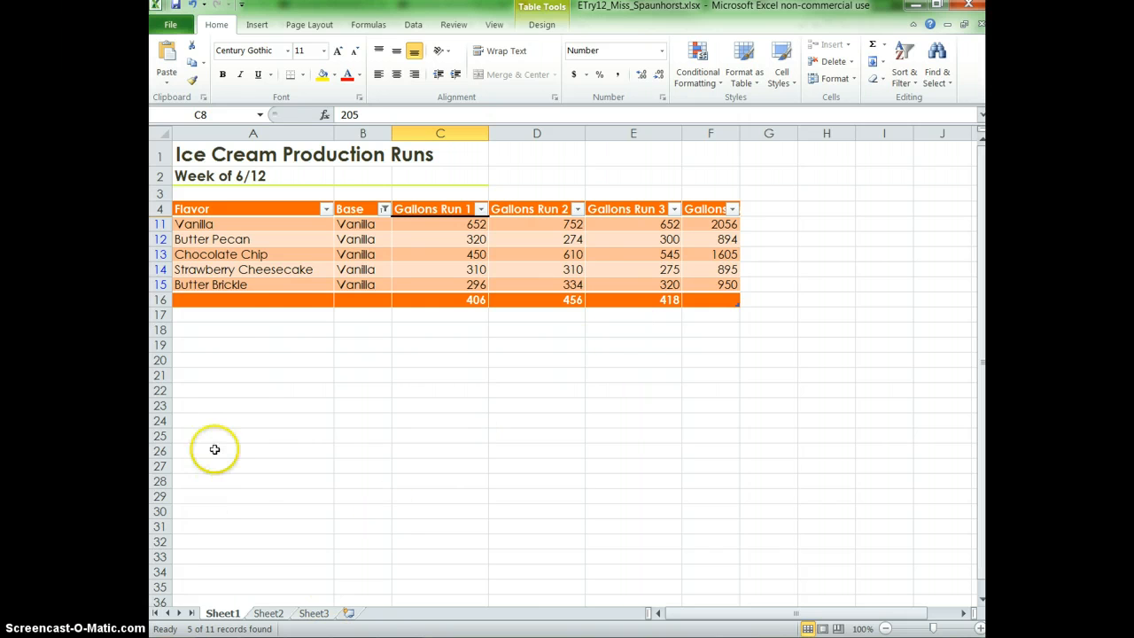
Show all rows again by selecting every value in the Base column filter
click(384, 208)
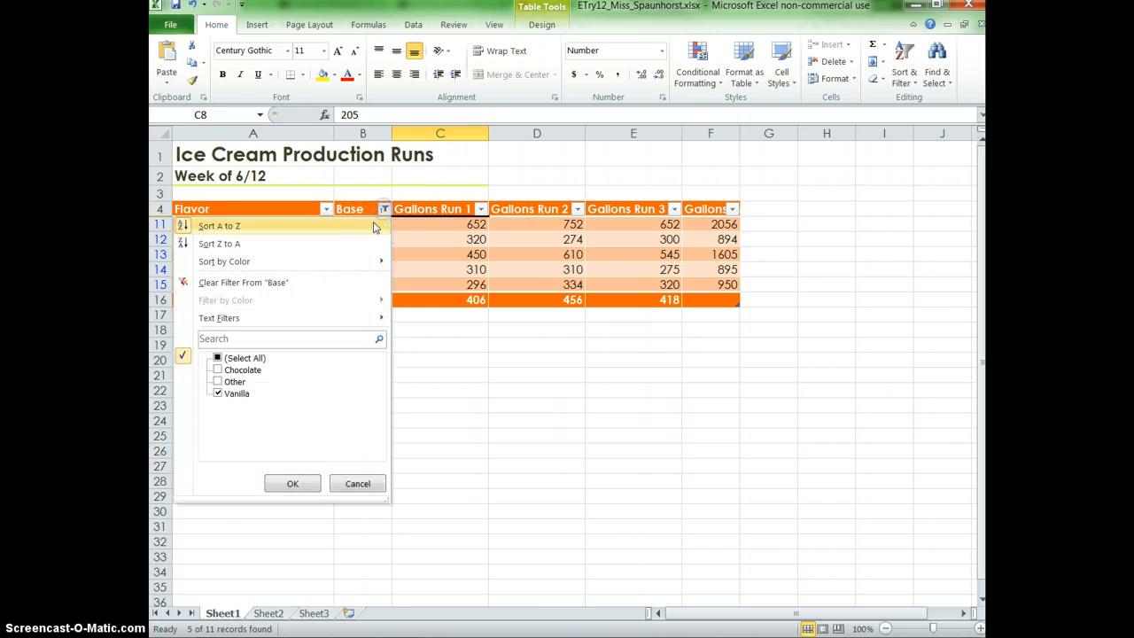
click(237, 360)
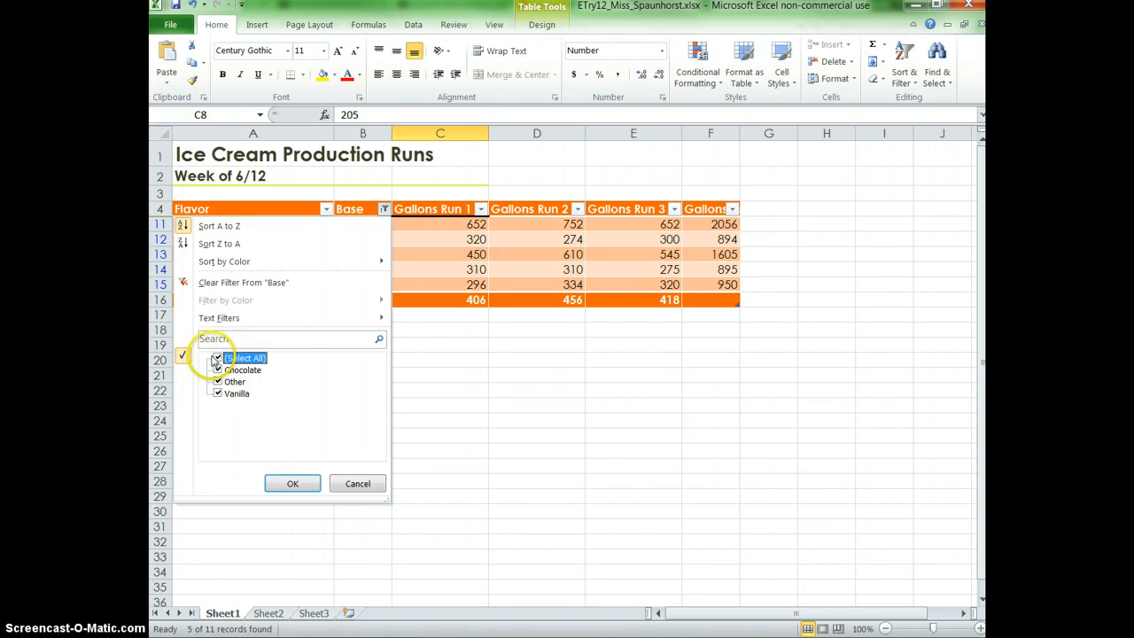
click(293, 486)
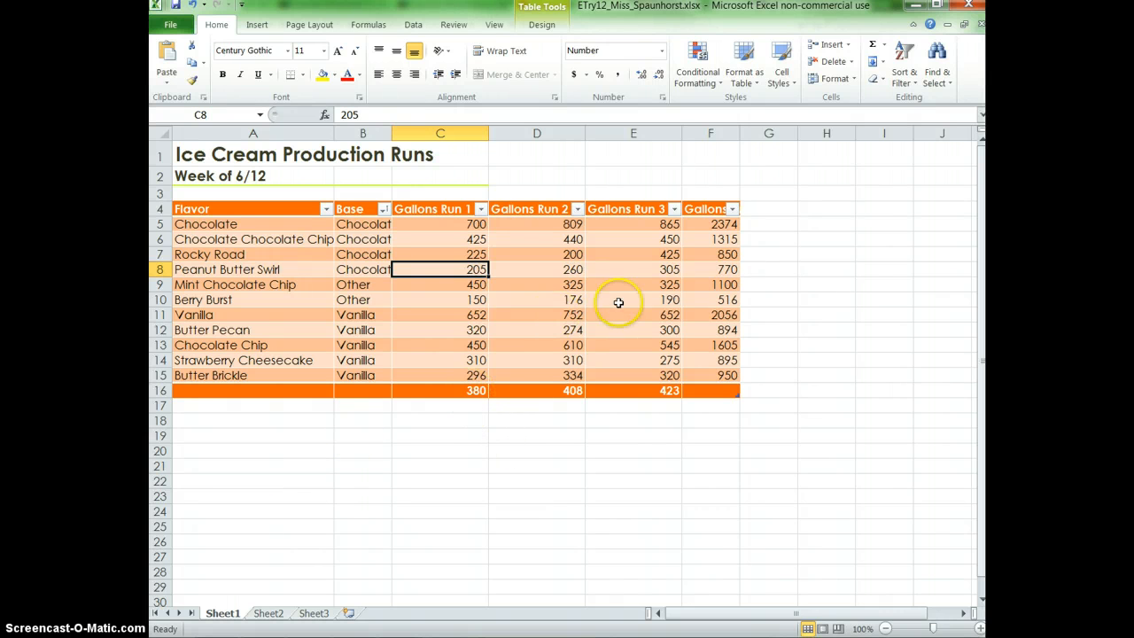
Examine the row sum formulas in F8 and F5 and the average formulas in total row cells C16:E16
click(720, 269)
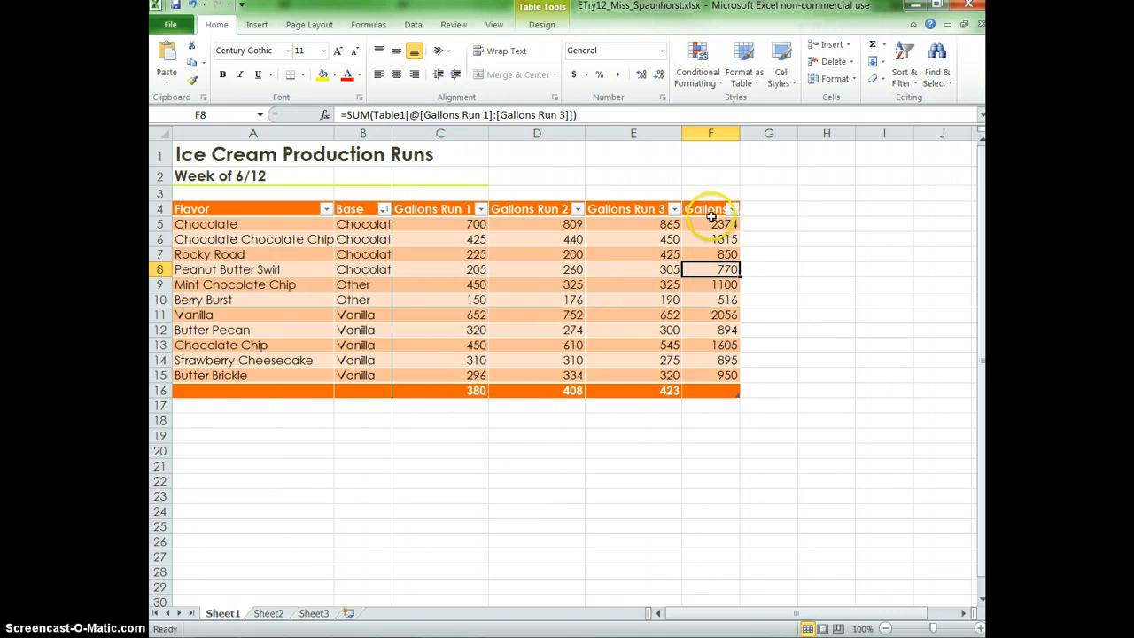
click(709, 227)
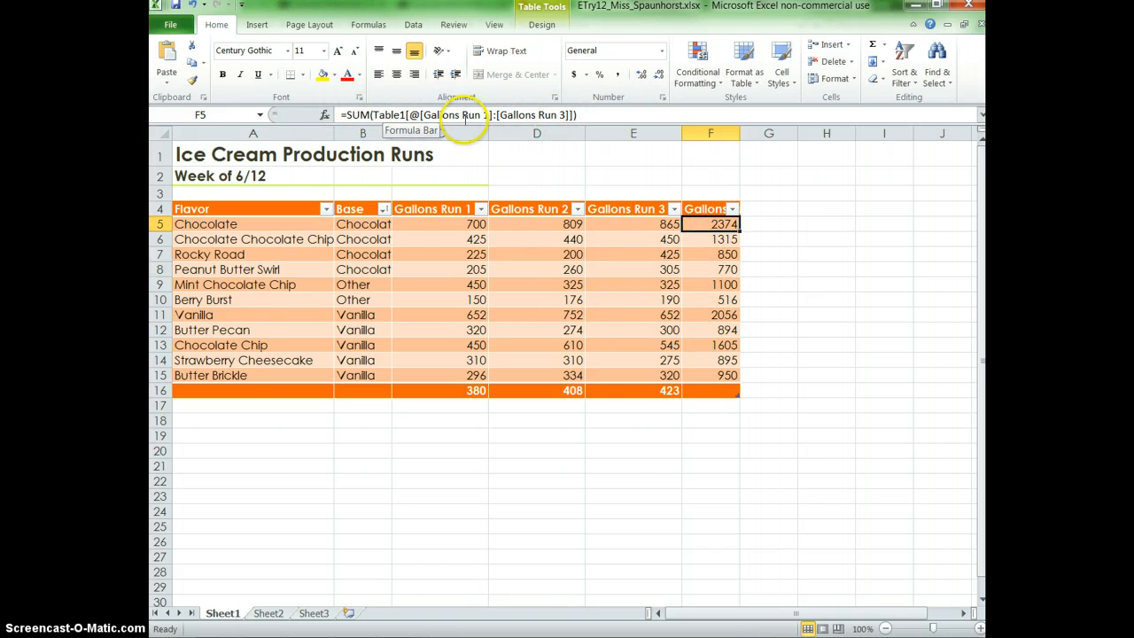
click(576, 390)
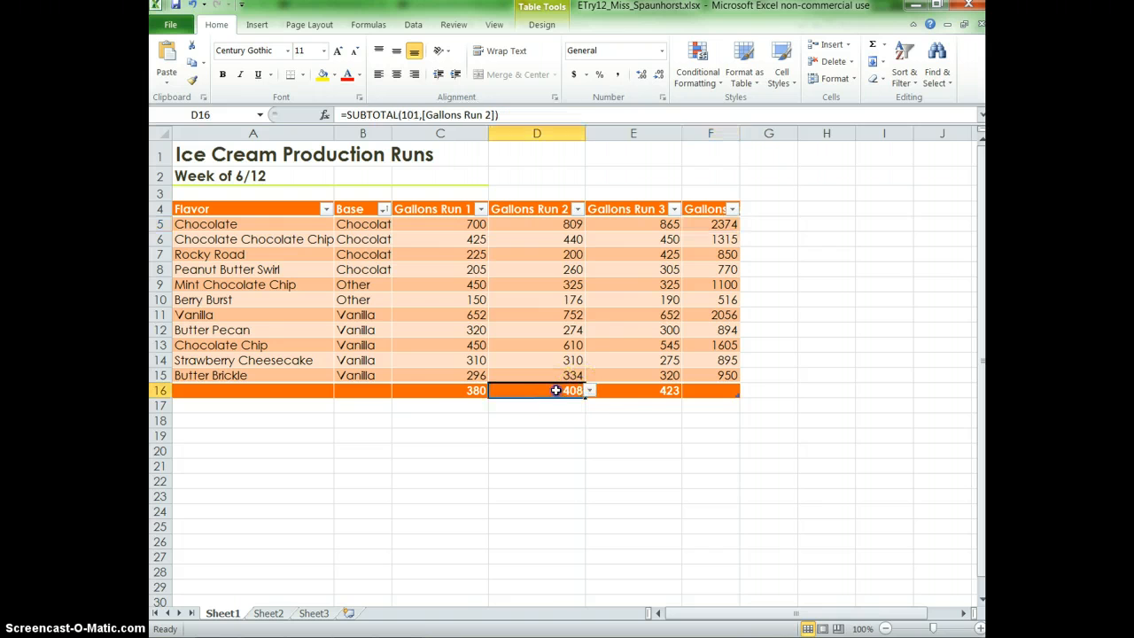
click(438, 392)
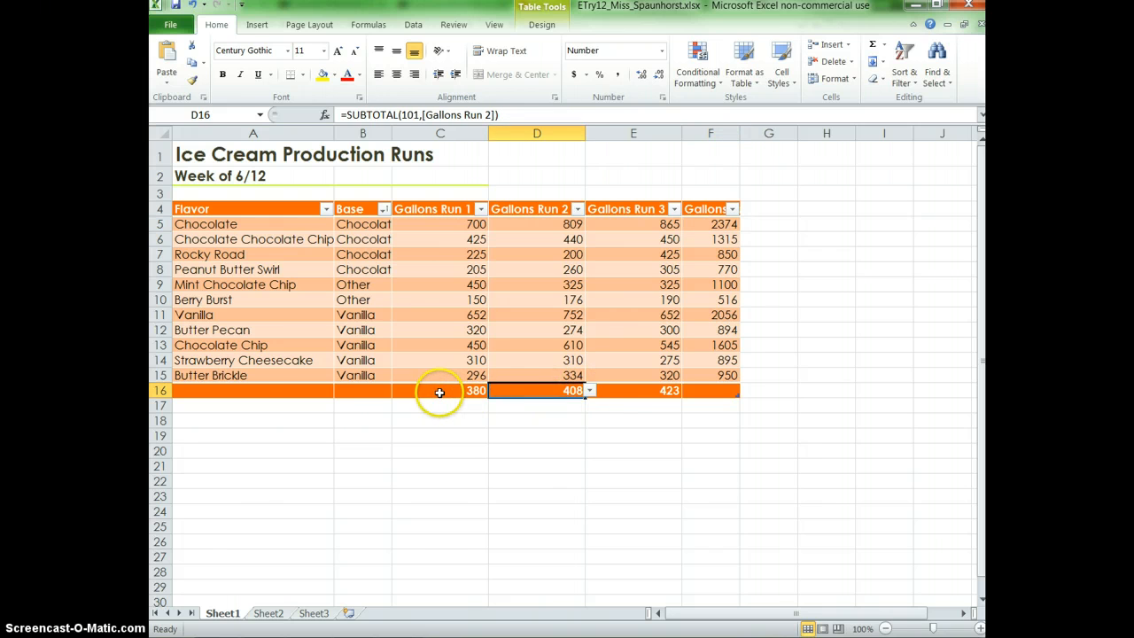
click(634, 393)
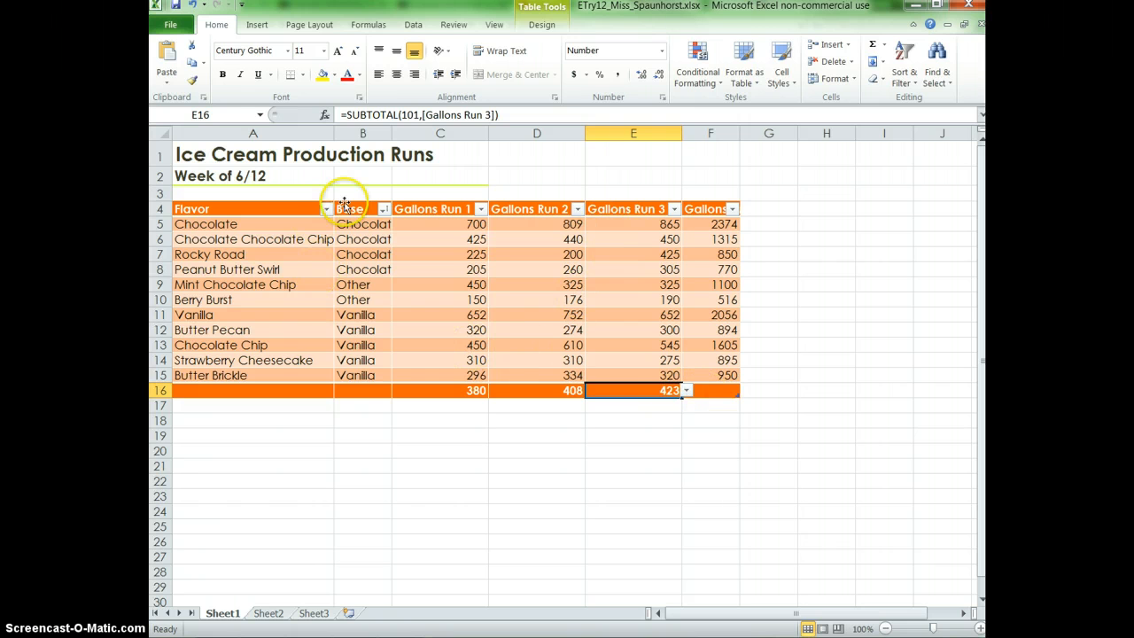
Convert the ice cream table to a normal range
click(542, 25)
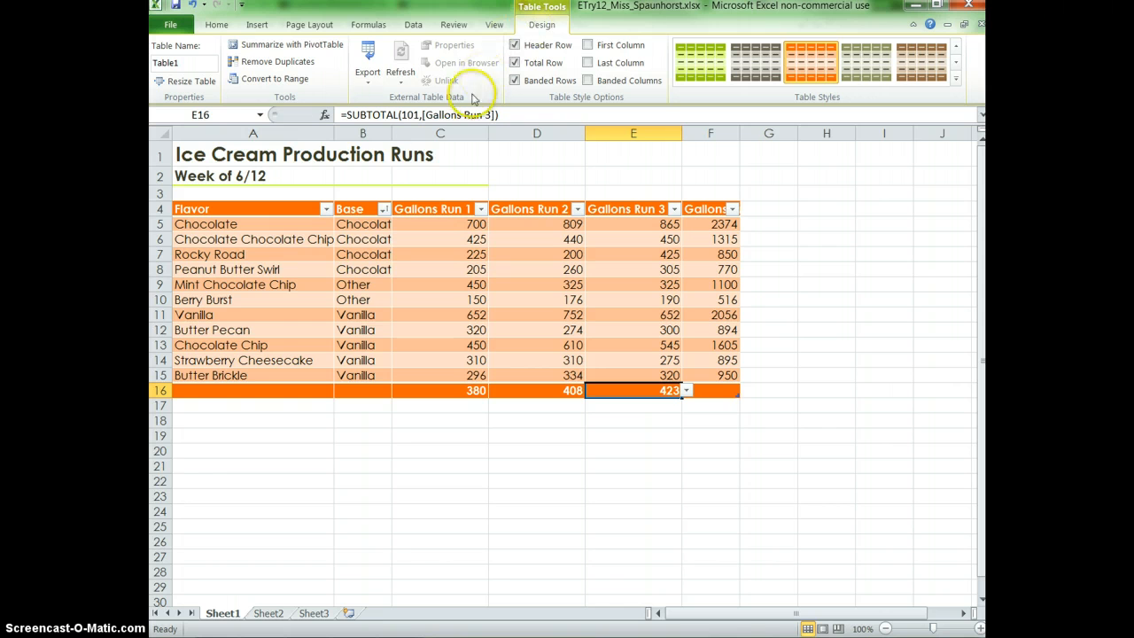
click(273, 81)
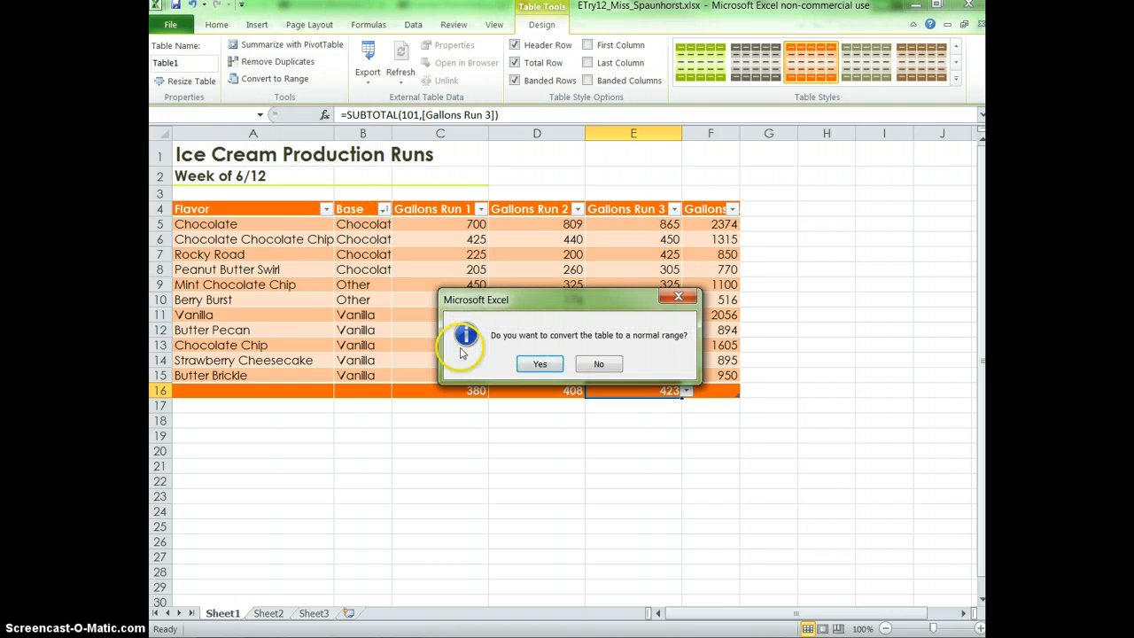
click(542, 364)
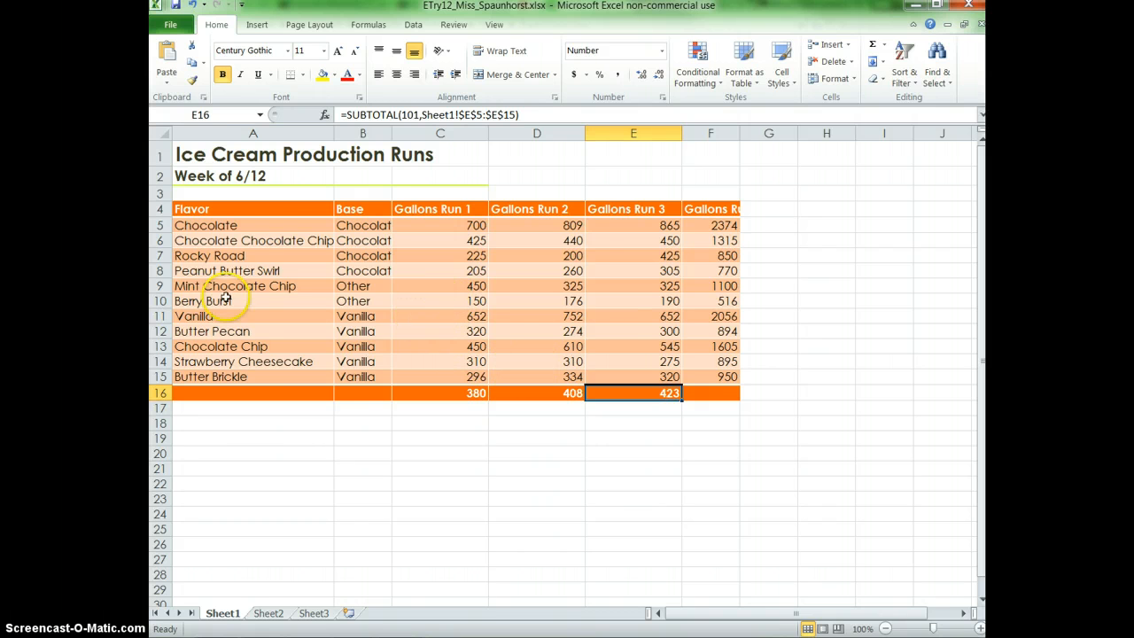
Check the row sum formulas in column F of the converted range and save the workbook
click(211, 214)
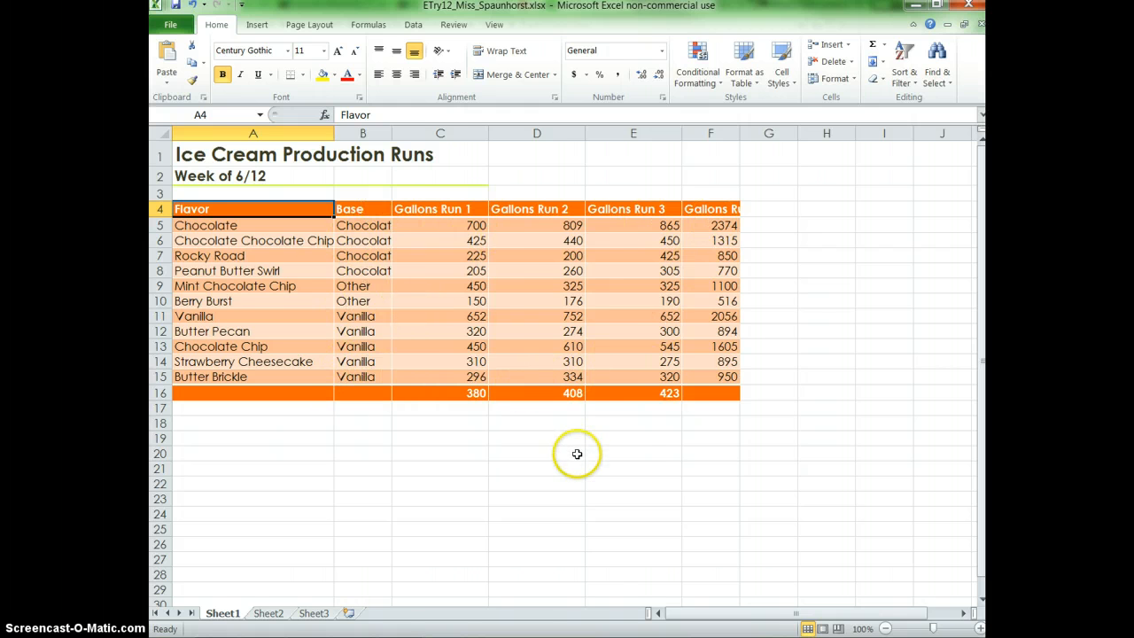
click(727, 272)
click(718, 330)
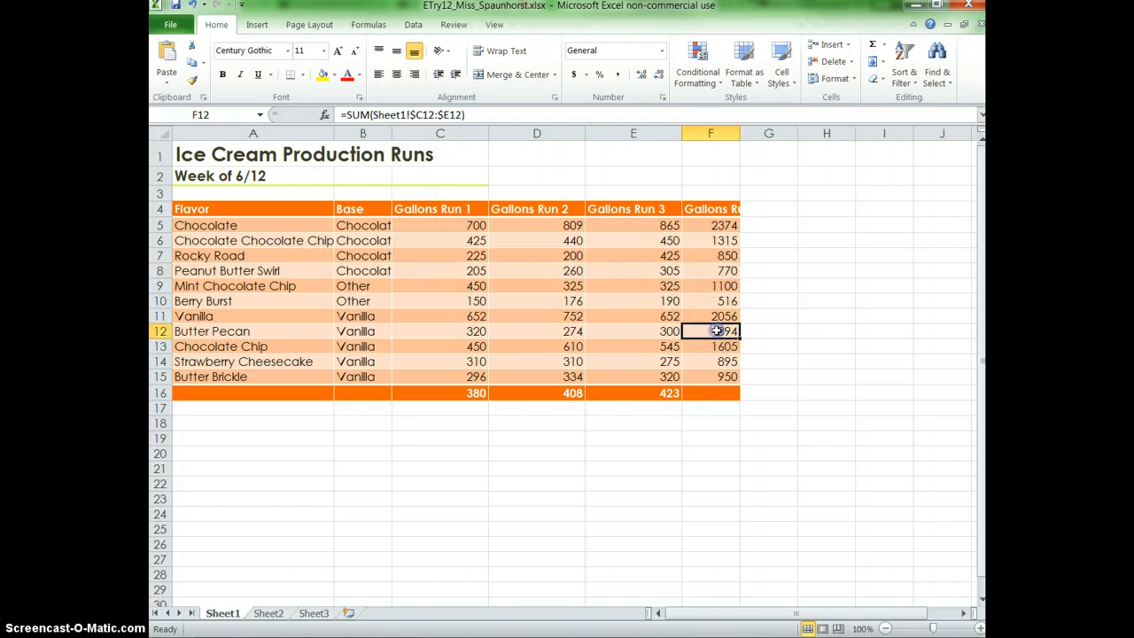
click(715, 364)
click(713, 379)
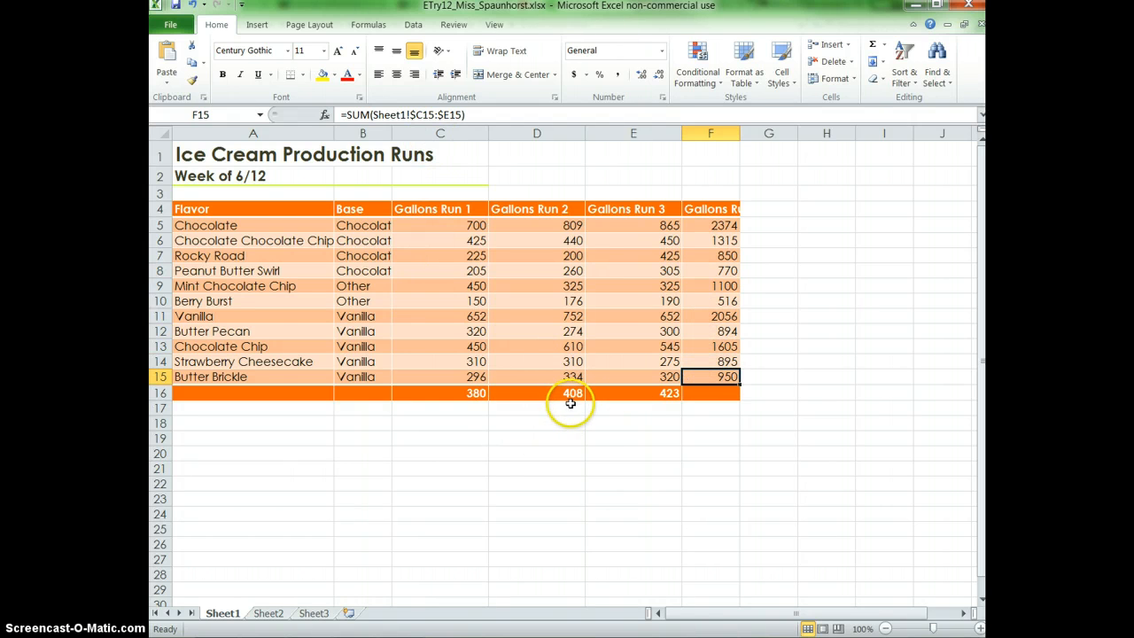
click(177, 5)
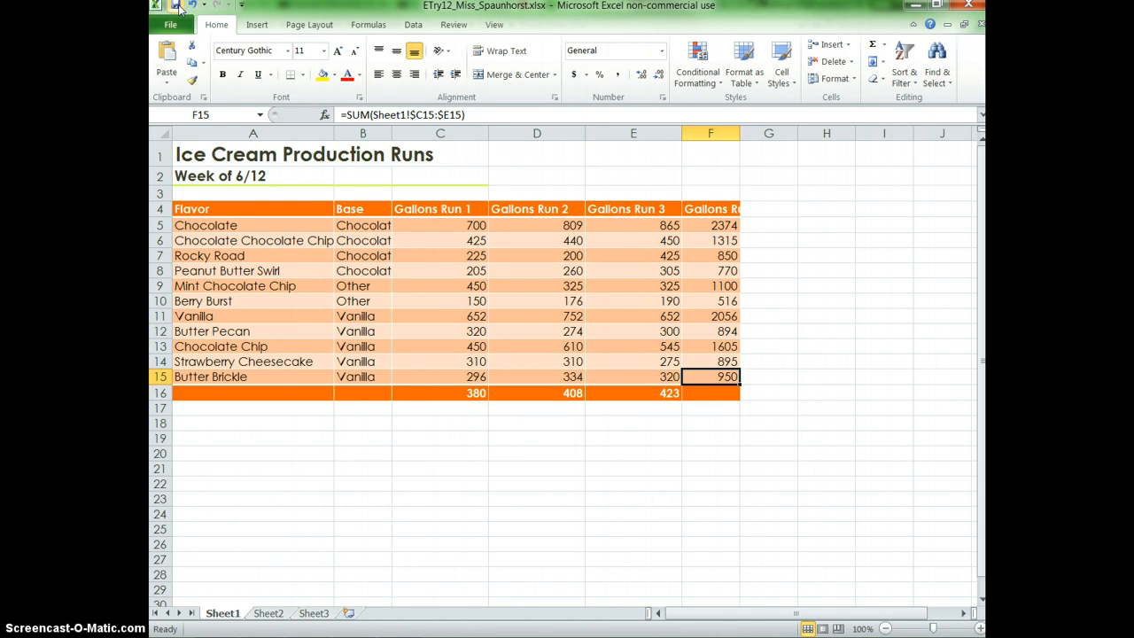